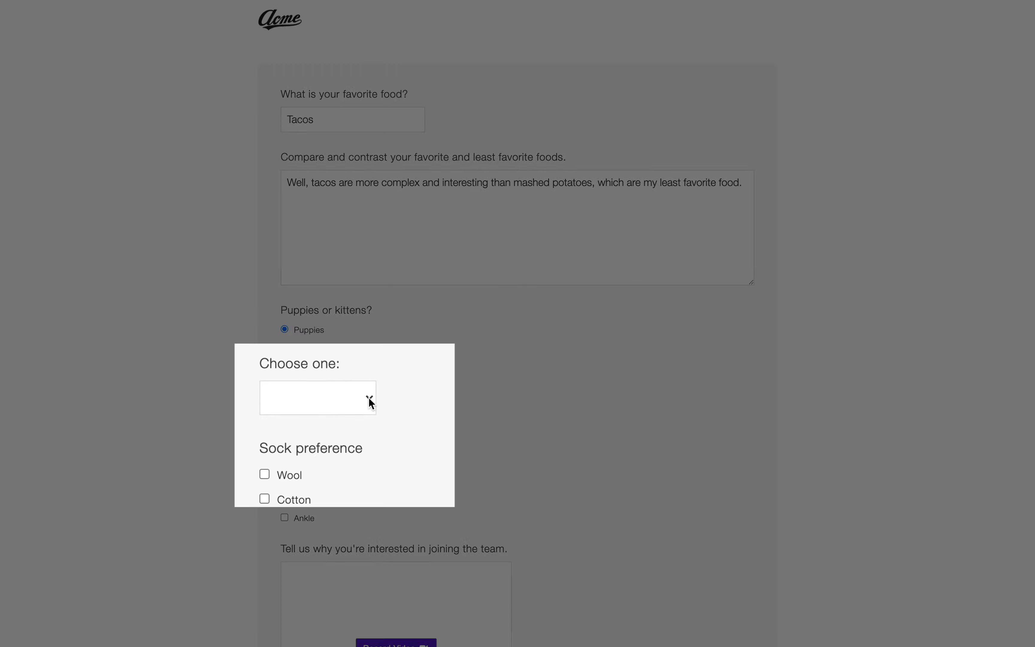
Step: Answer Lodge to the Choose one question
{"action": "left_click", "coordinate": [365, 407]}
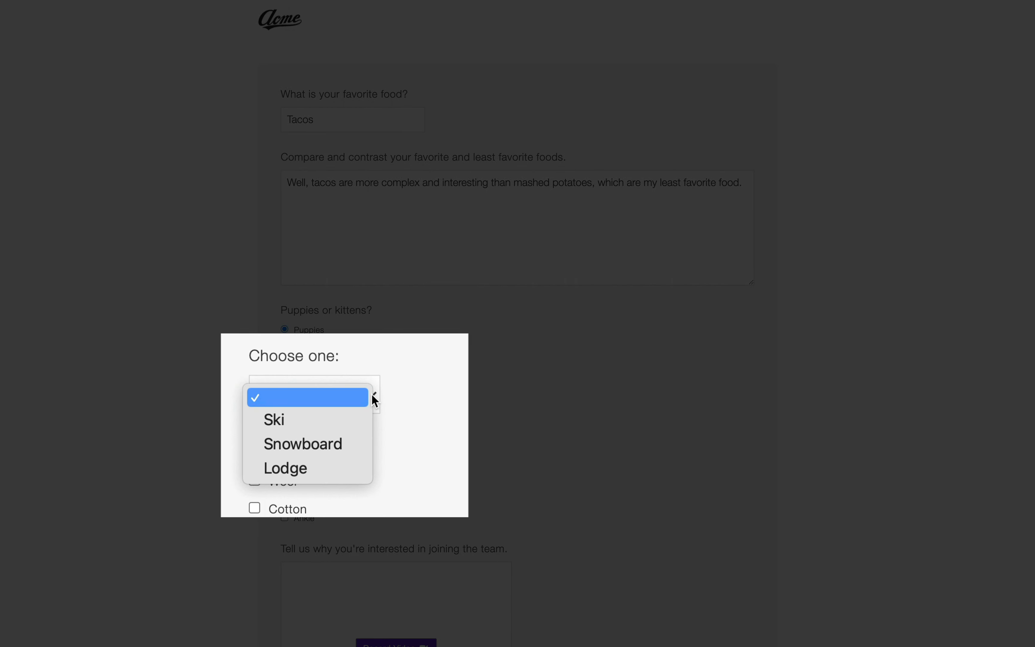
{"action": "left_click", "coordinate": [346, 468]}
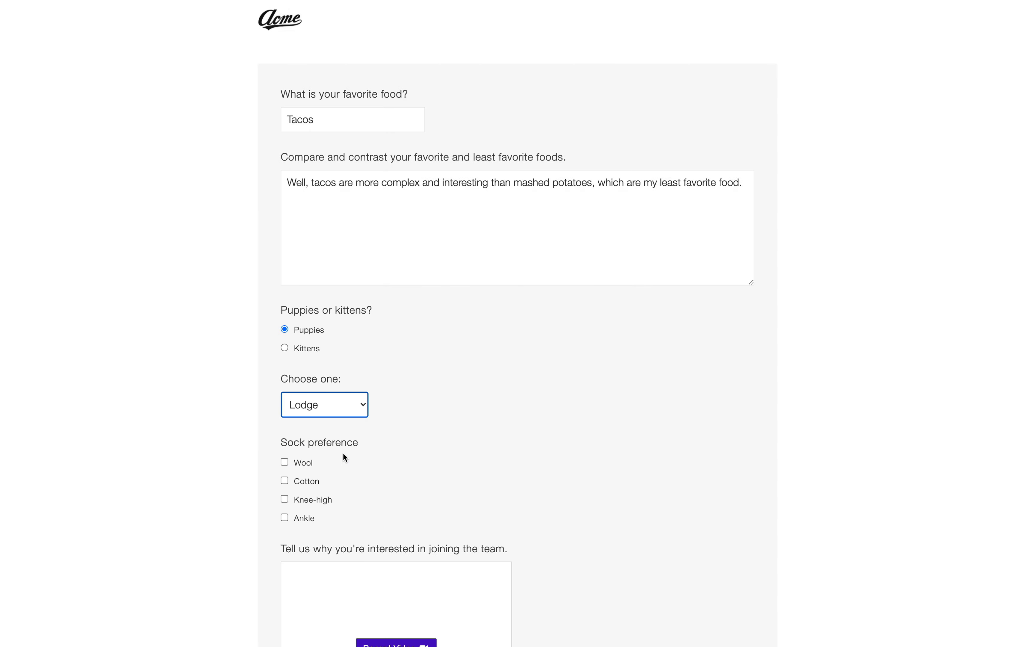
{"action": "scroll", "coordinate": [346, 458], "scroll_direction": "down", "scroll_amount": 5}
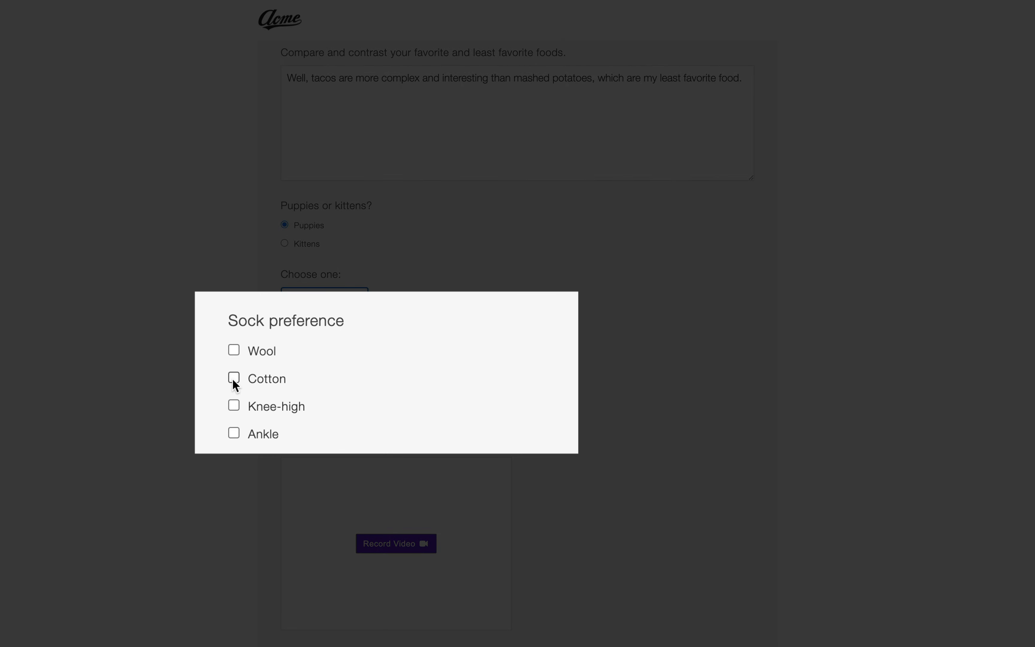
Step: Tick Cotton and Ankle as the sock preferences
{"action": "left_click", "coordinate": [233, 379]}
{"action": "left_click", "coordinate": [234, 433]}
{"action": "scroll", "coordinate": [372, 407], "scroll_direction": "down", "scroll_amount": 5}
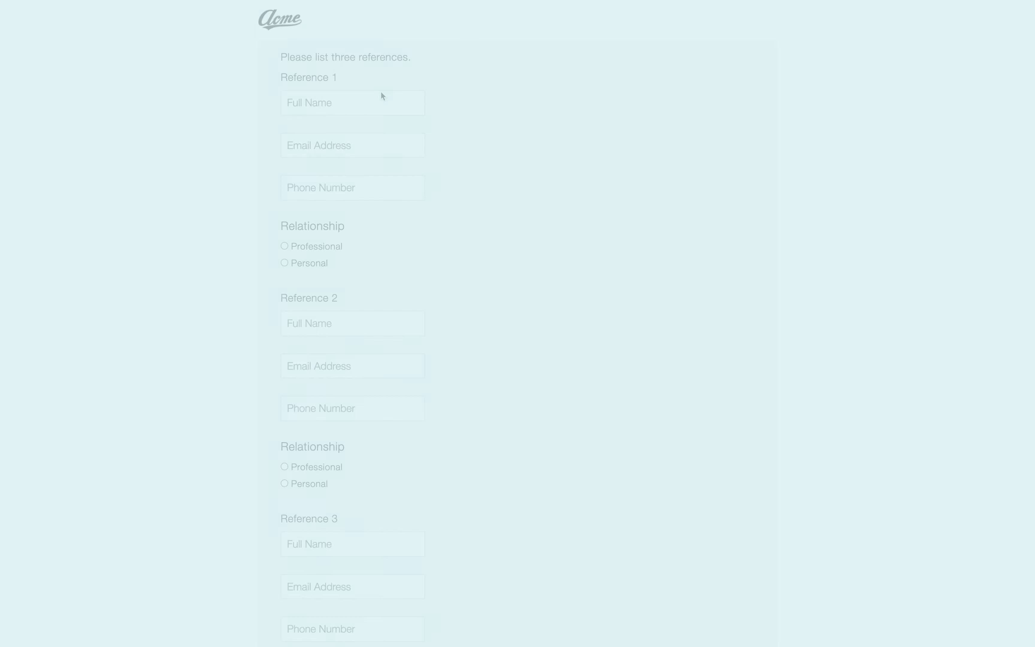
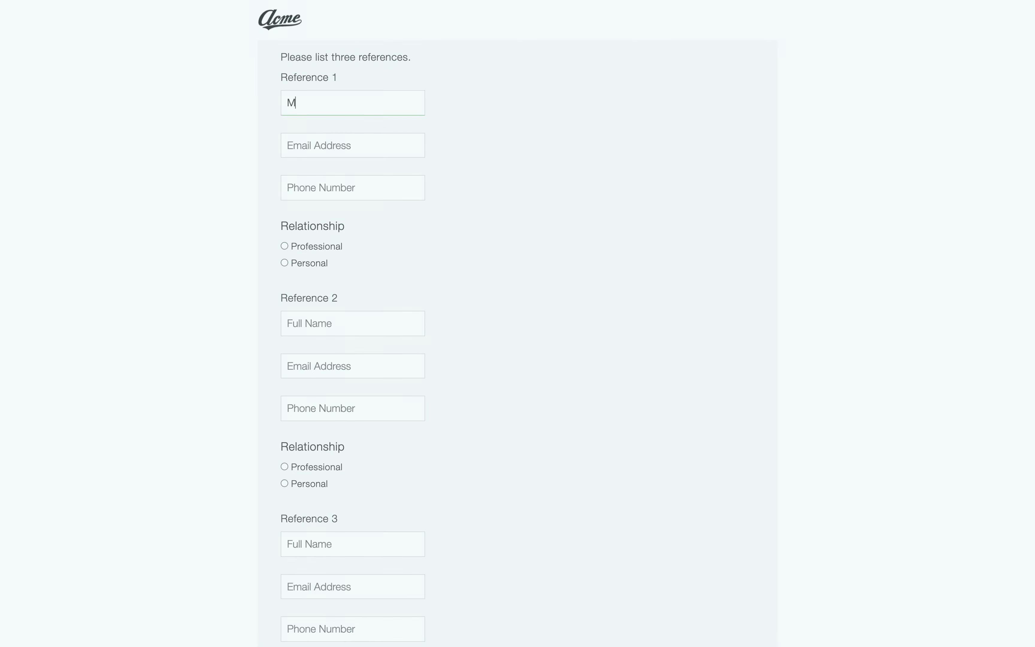
Step: Enter the first reference's full name, e-mail and phone number, and mark them Professional
{"action": "key", "text": "Tab"}
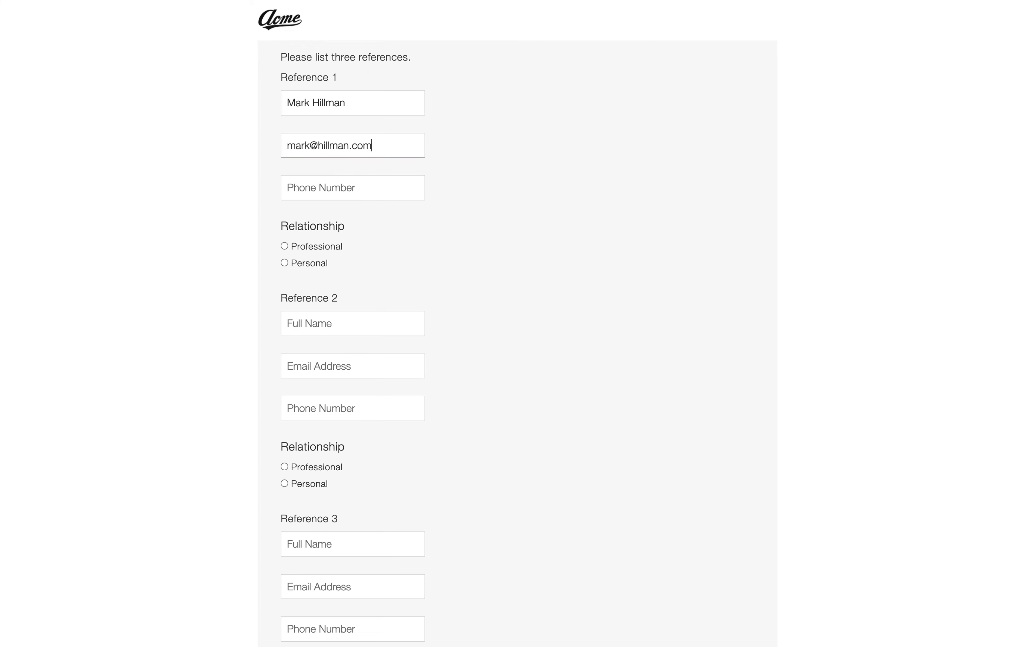
{"action": "key", "text": "Tab"}
{"action": "type", "text": "1234567890"}
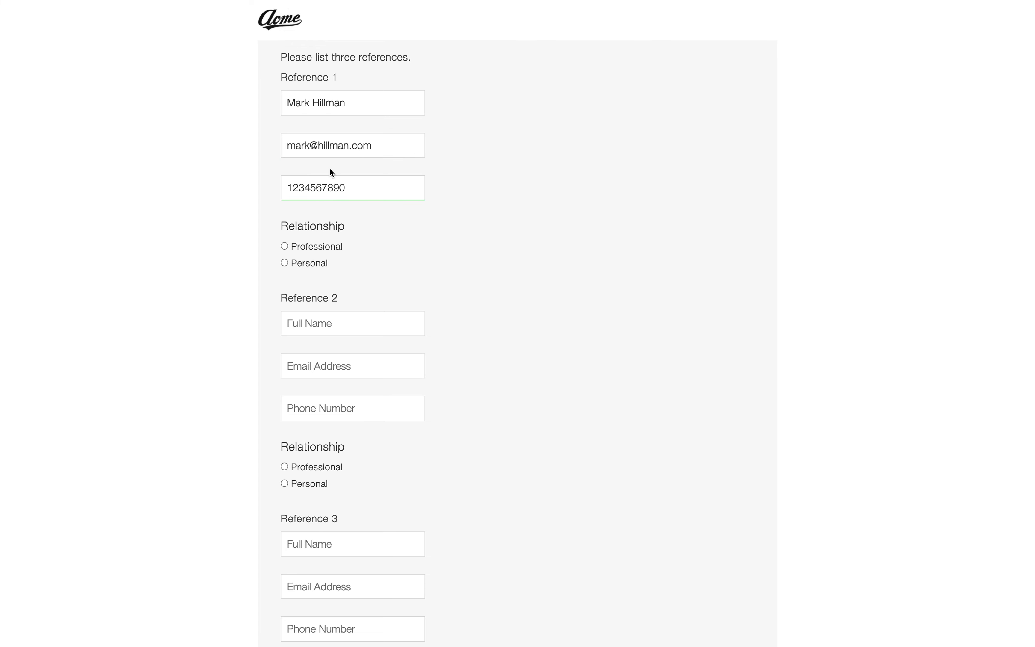
{"action": "left_click", "coordinate": [294, 246]}
Step: Enter the second reference's full name, e-mail and phone number
{"action": "left_click", "coordinate": [344, 329]}
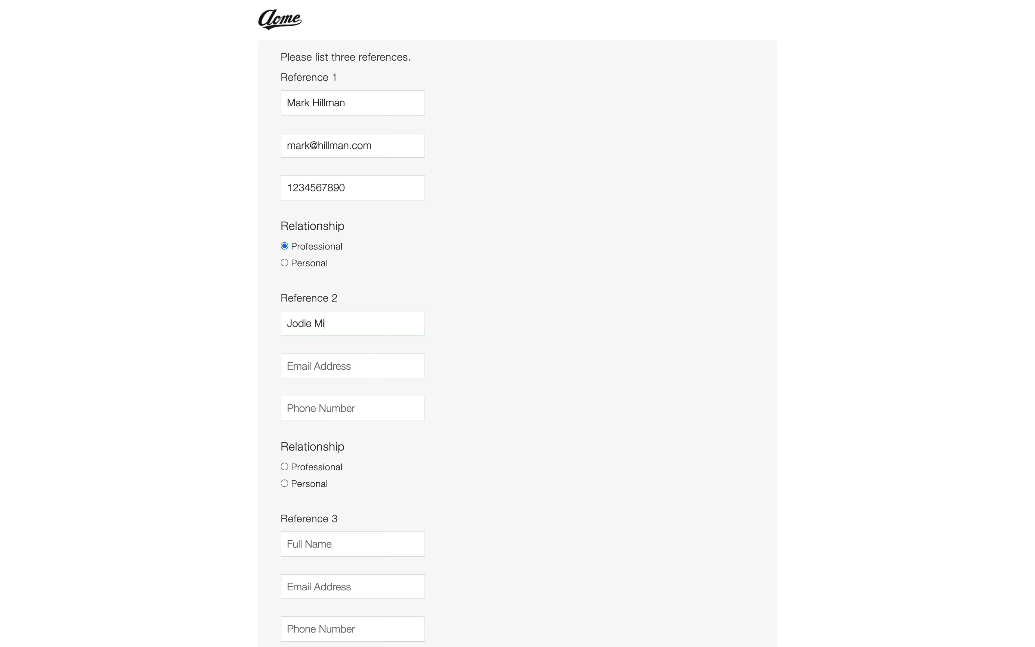
{"action": "key", "text": "Tab"}
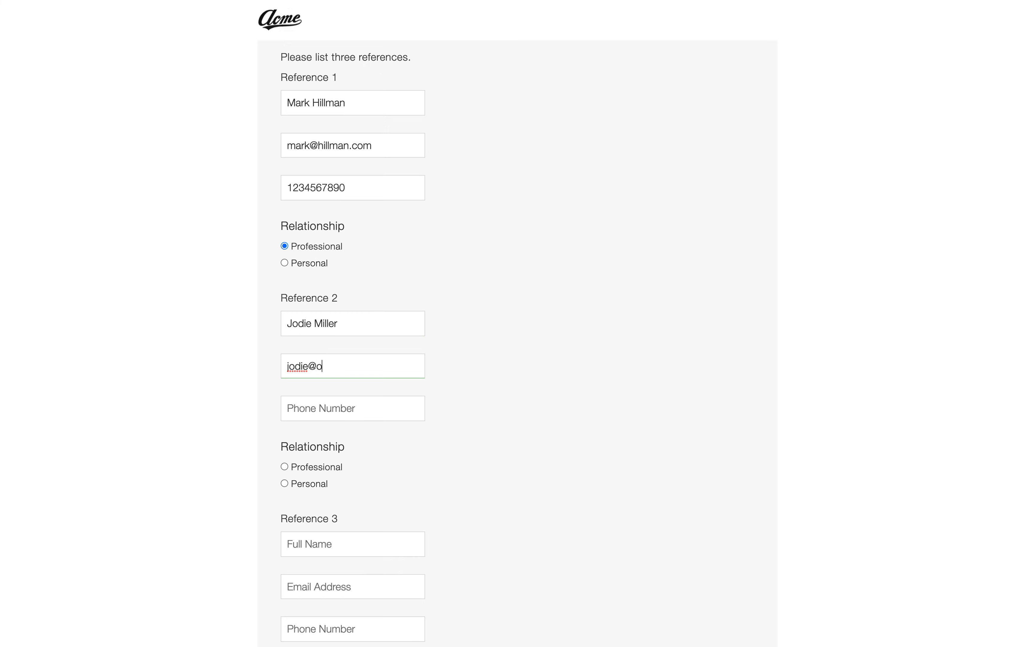
{"action": "key", "text": "Tab"}
{"action": "type", "text": "234"}
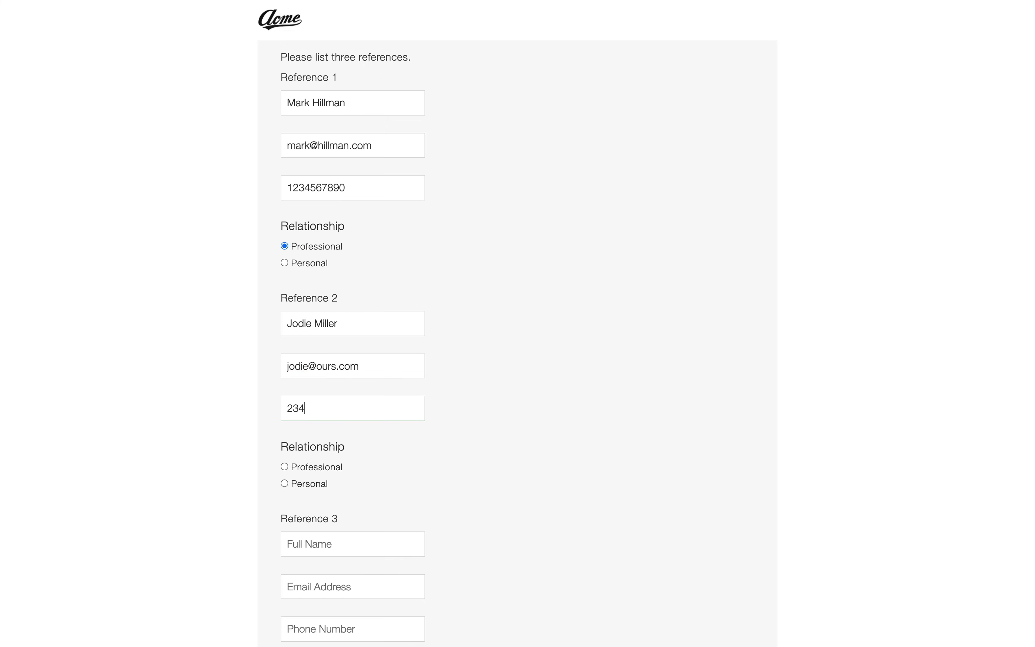
{"action": "type", "text": "5678901"}
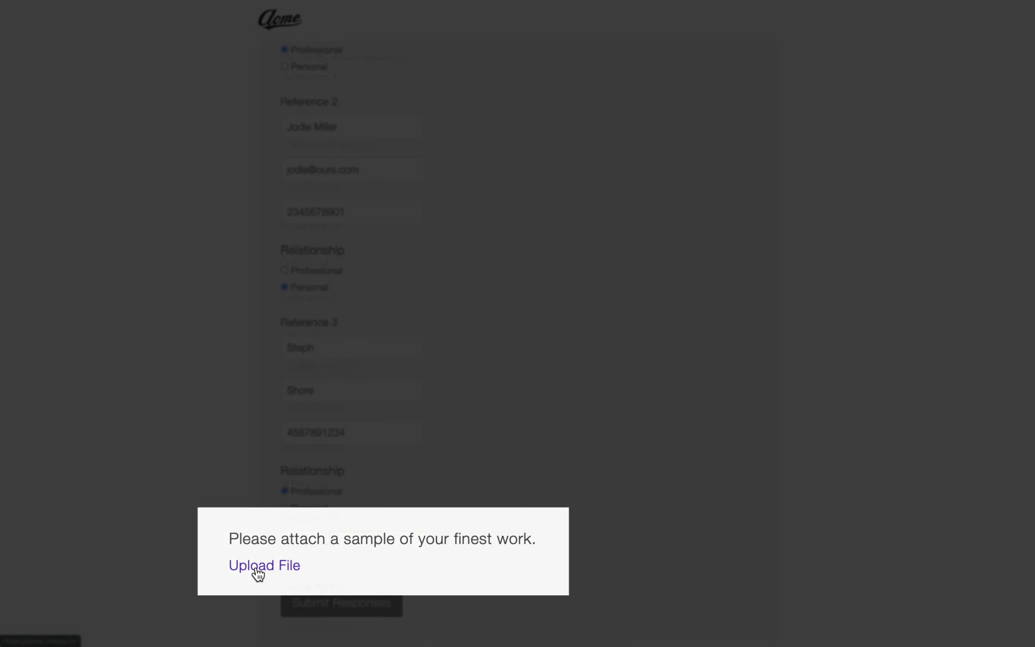
Step: Upload 2021_NewsletterReport.pdf from Recents as the work sample and submit the responses
{"action": "left_click", "coordinate": [302, 564]}
{"action": "left_click", "coordinate": [190, 237]}
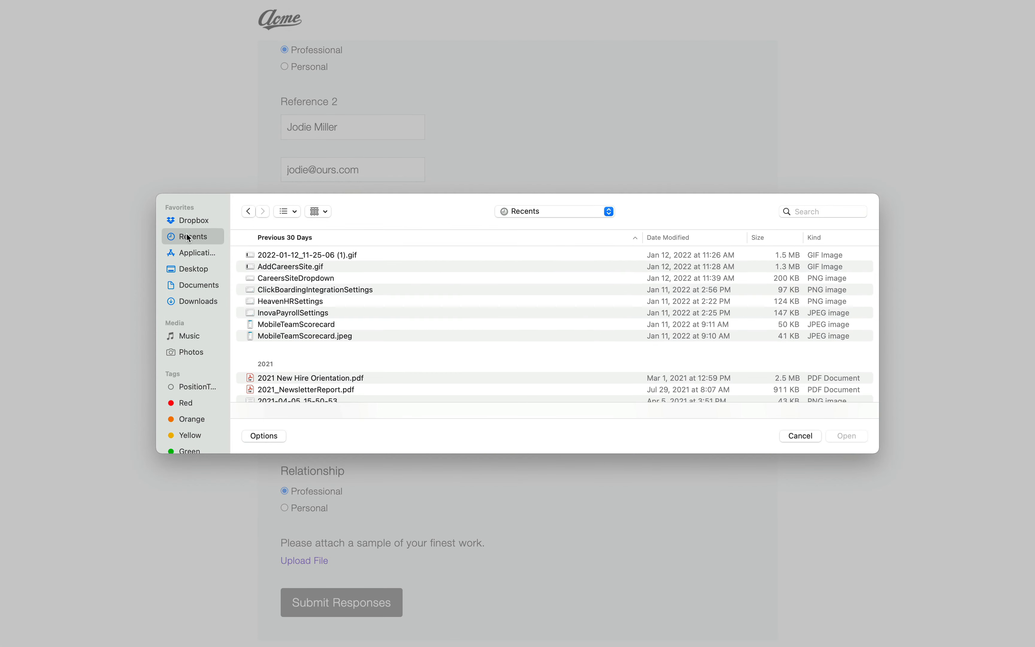
{"action": "left_click", "coordinate": [316, 390]}
{"action": "left_click", "coordinate": [835, 438]}
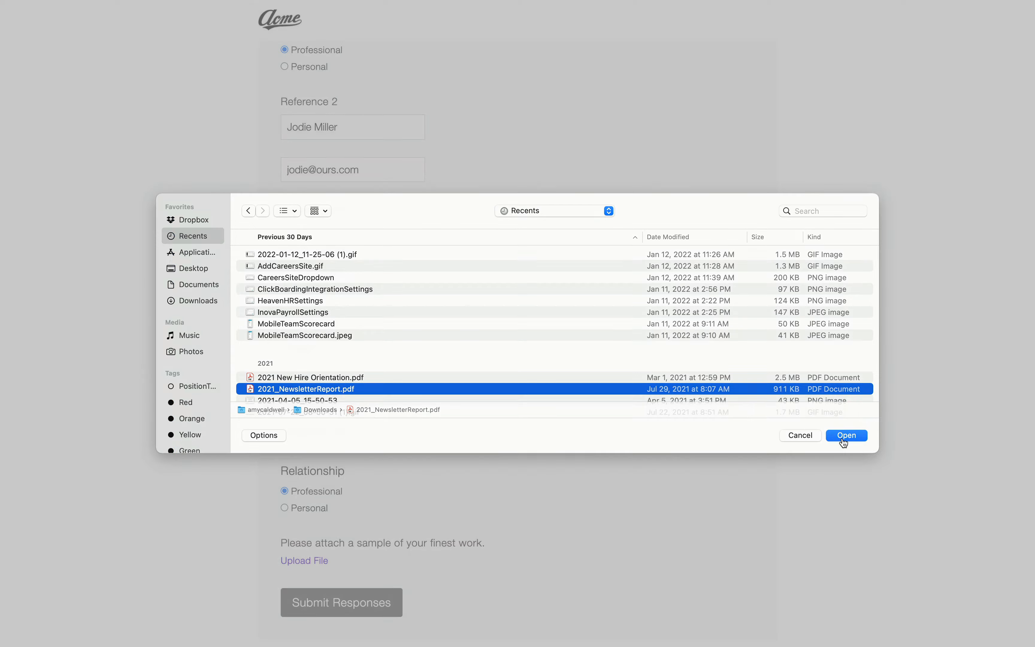
{"action": "left_click", "coordinate": [345, 603]}
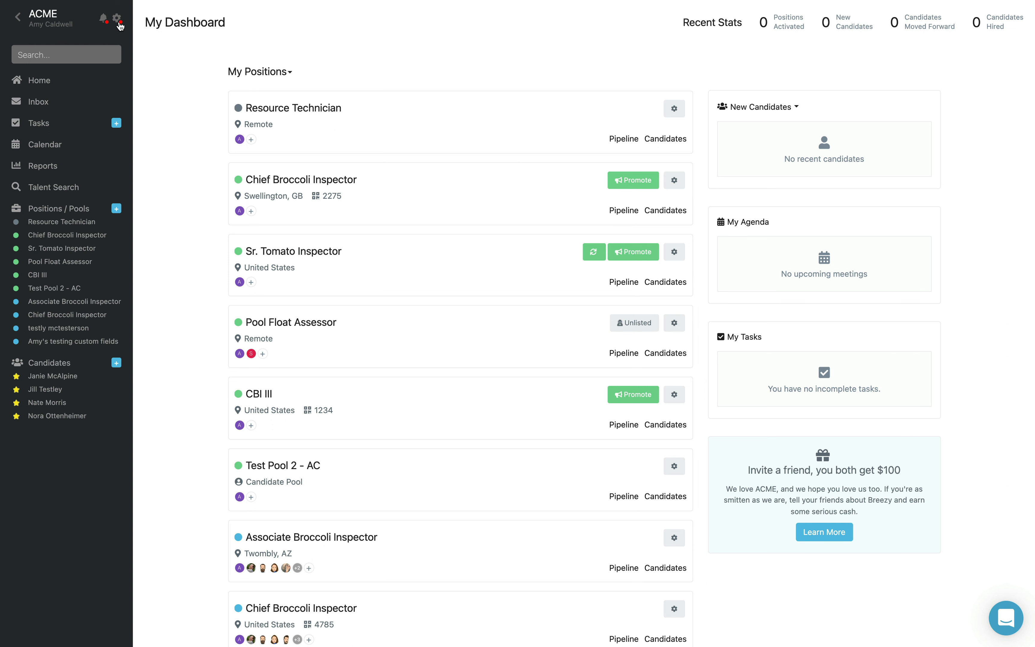
Step: From Recruiting Preferences > Questionnaires in company settings, start a new questionnaire
{"action": "left_click", "coordinate": [117, 19]}
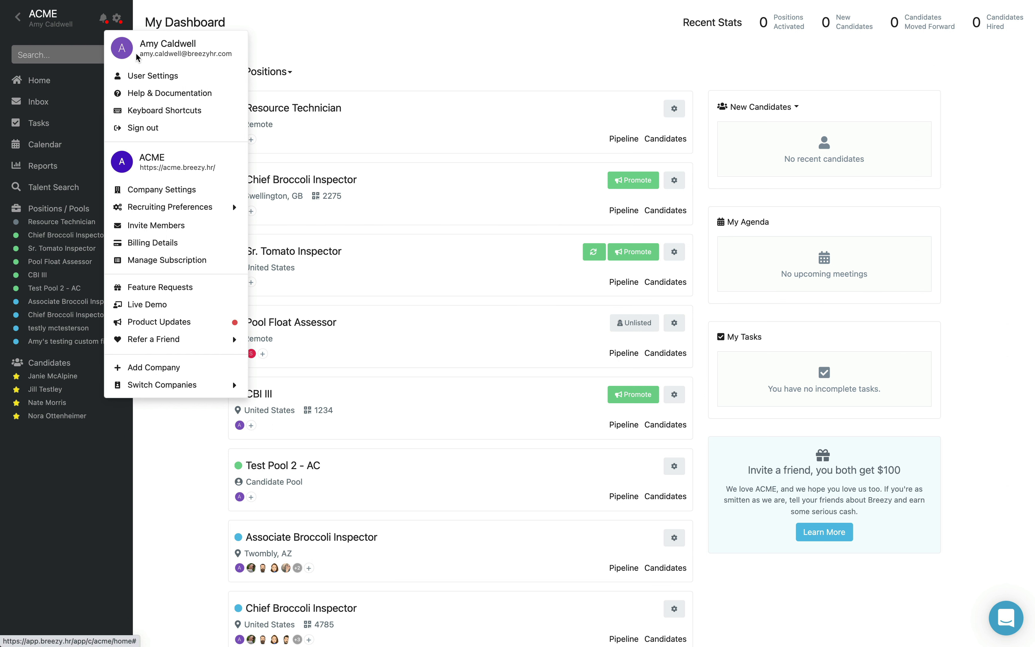
{"action": "mouse_move", "coordinate": [168, 209]}
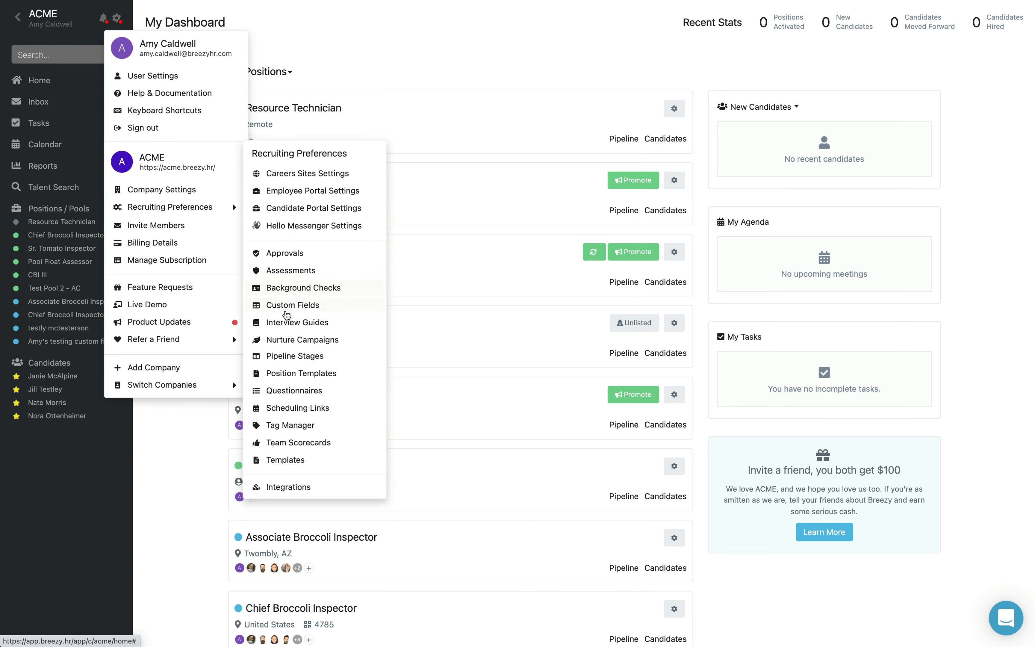
{"action": "left_click", "coordinate": [302, 390]}
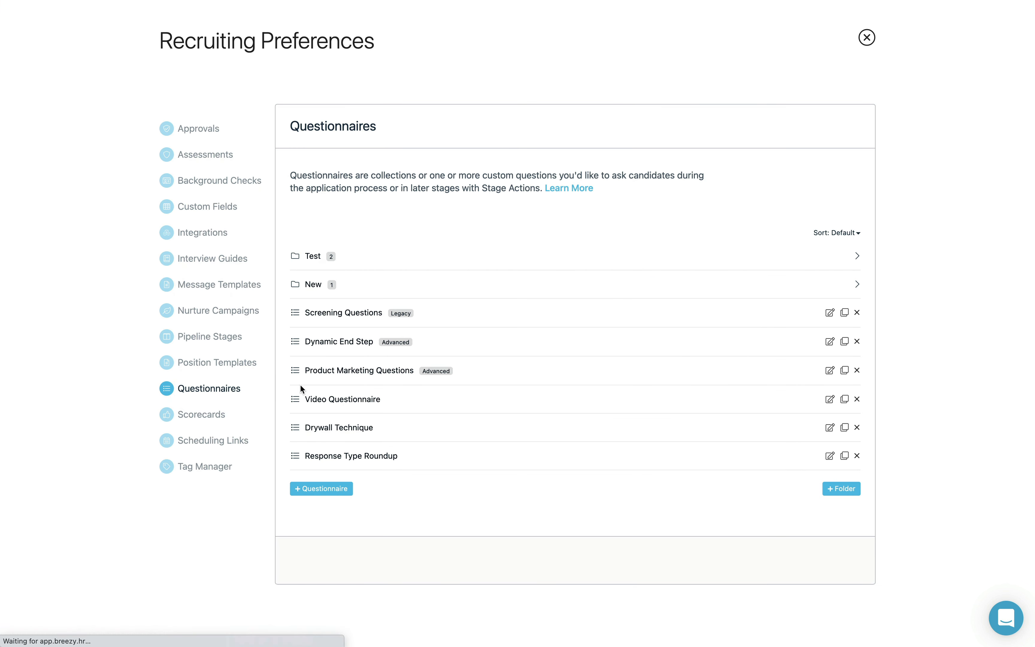
{"action": "left_click", "coordinate": [336, 489]}
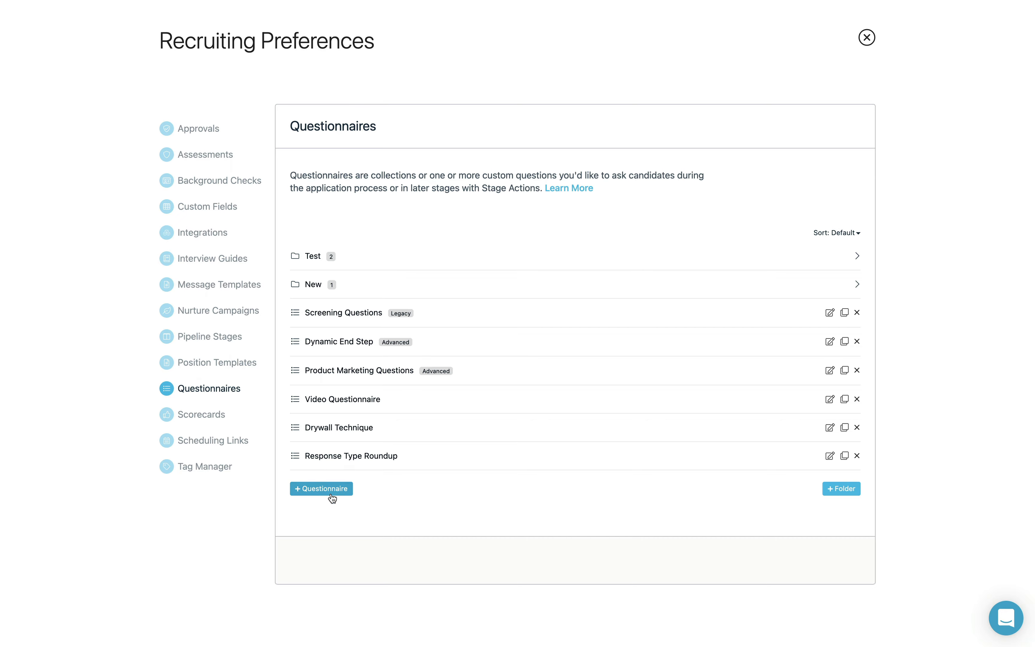
Step: Name the questionnaire 'Screening Questions III' and add a pasted multiple-choice question
{"action": "left_click", "coordinate": [423, 65]}
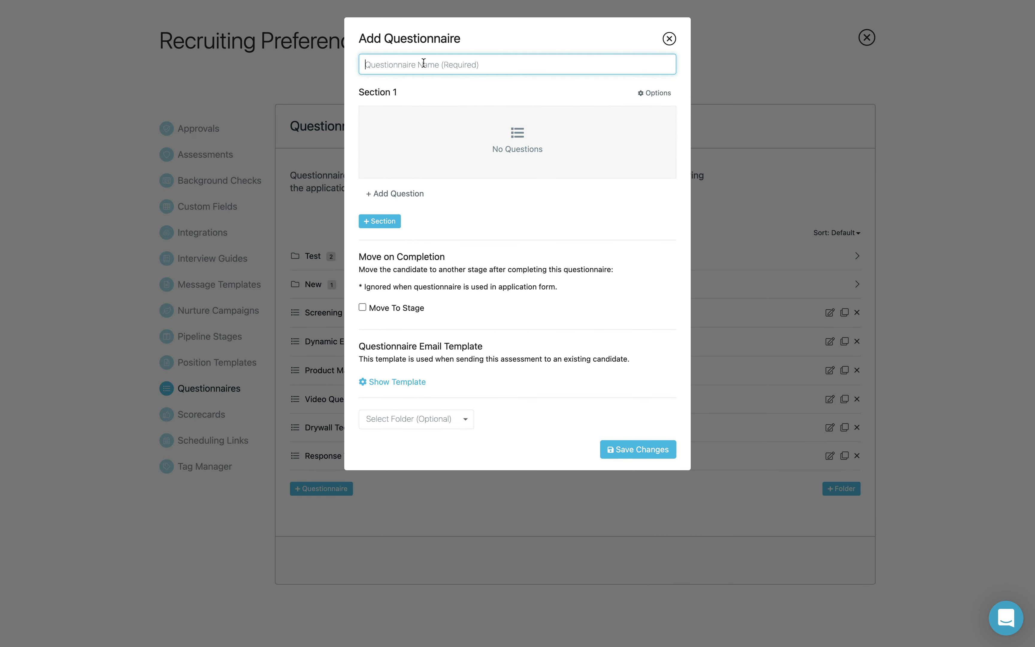
{"action": "type", "text": "Screening Questions III"}
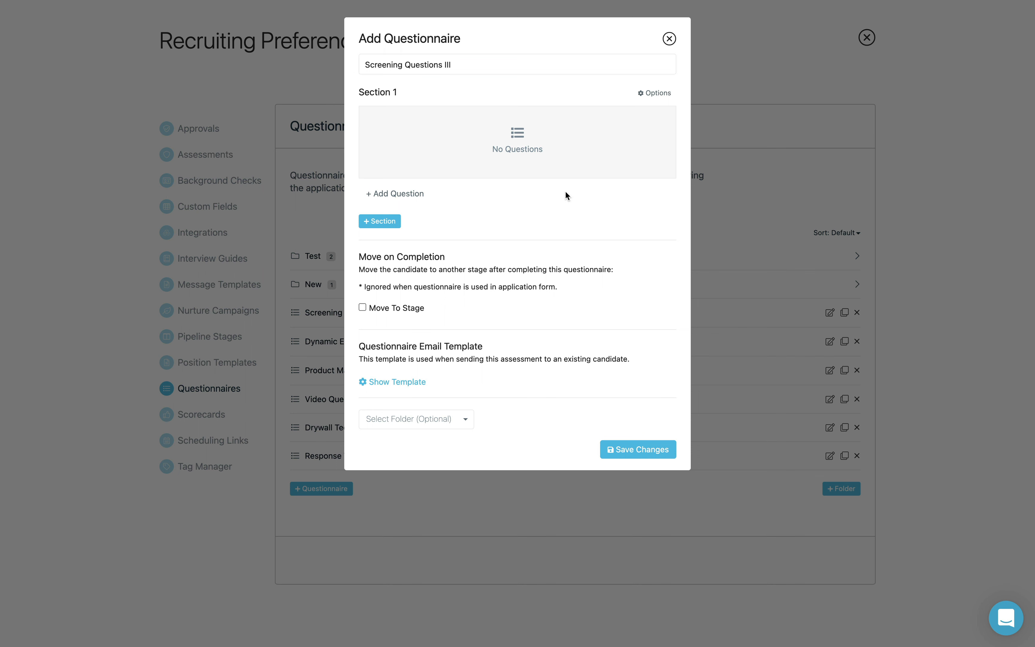
{"action": "left_click", "coordinate": [411, 195]}
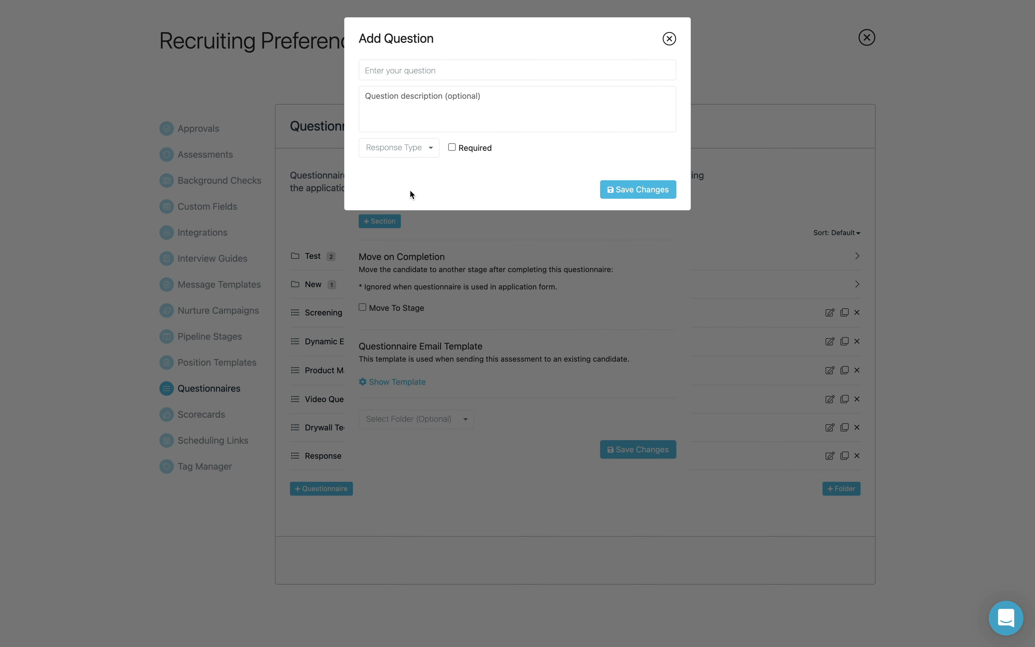
{"action": "left_click", "coordinate": [427, 70]}
{"action": "type", "text": "What's your favorite color?"}
{"action": "left_click", "coordinate": [422, 154]}
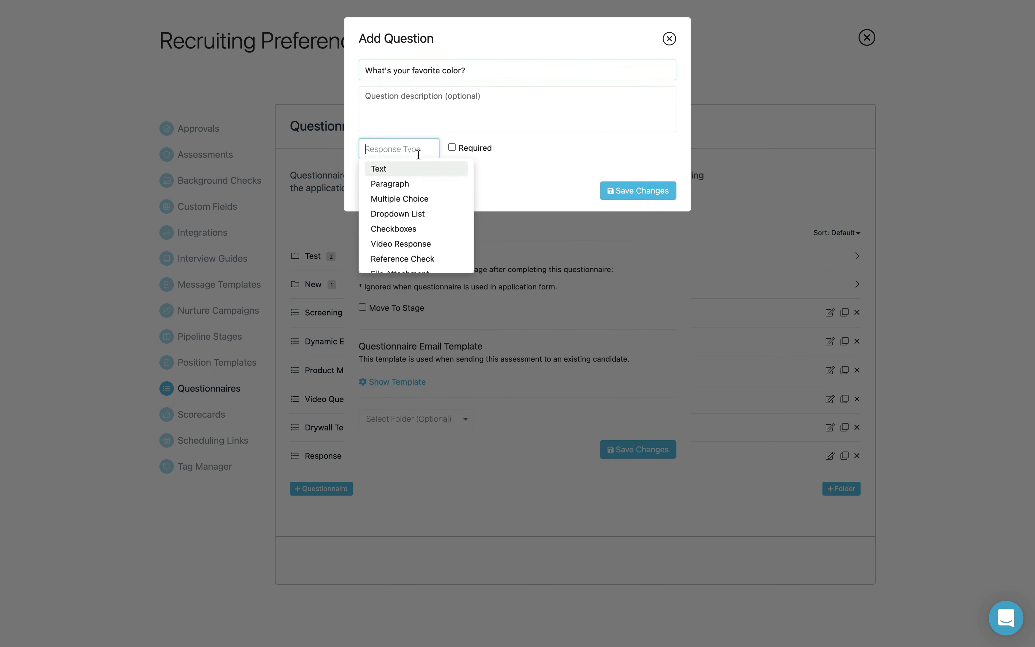
{"action": "left_click", "coordinate": [415, 199]}
Step: Make Blue the first answer, with an action moving candidates to the Feedback stage
{"action": "left_click", "coordinate": [425, 174]}
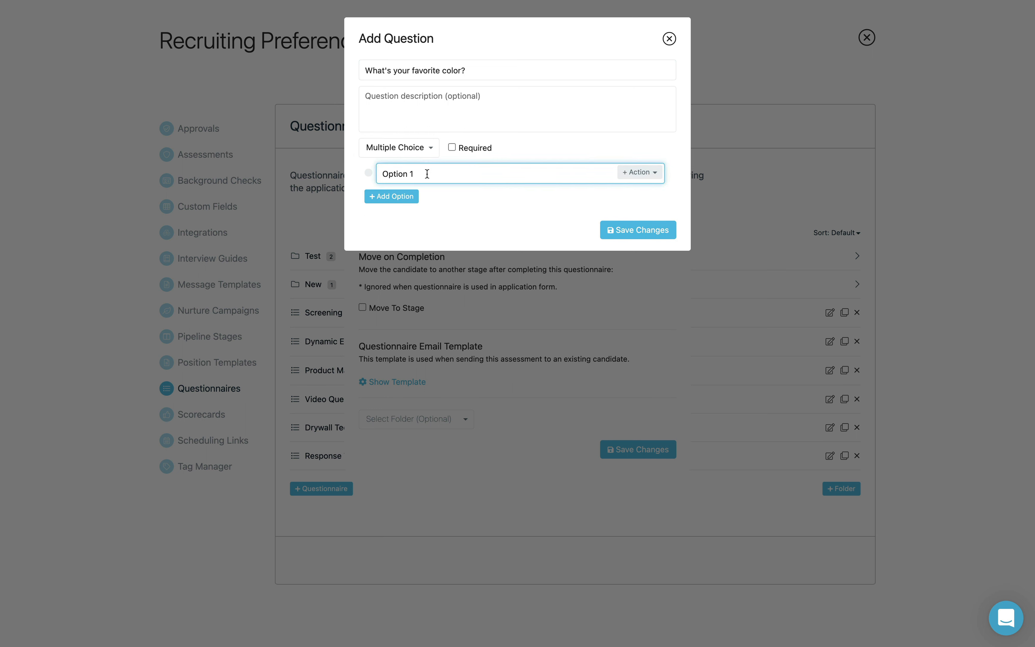
{"action": "left_click_drag", "start_coordinate": [426, 173], "coordinate": [381, 175]}
{"action": "type", "text": "Blue"}
{"action": "left_click", "coordinate": [634, 172]}
{"action": "left_click", "coordinate": [624, 193]}
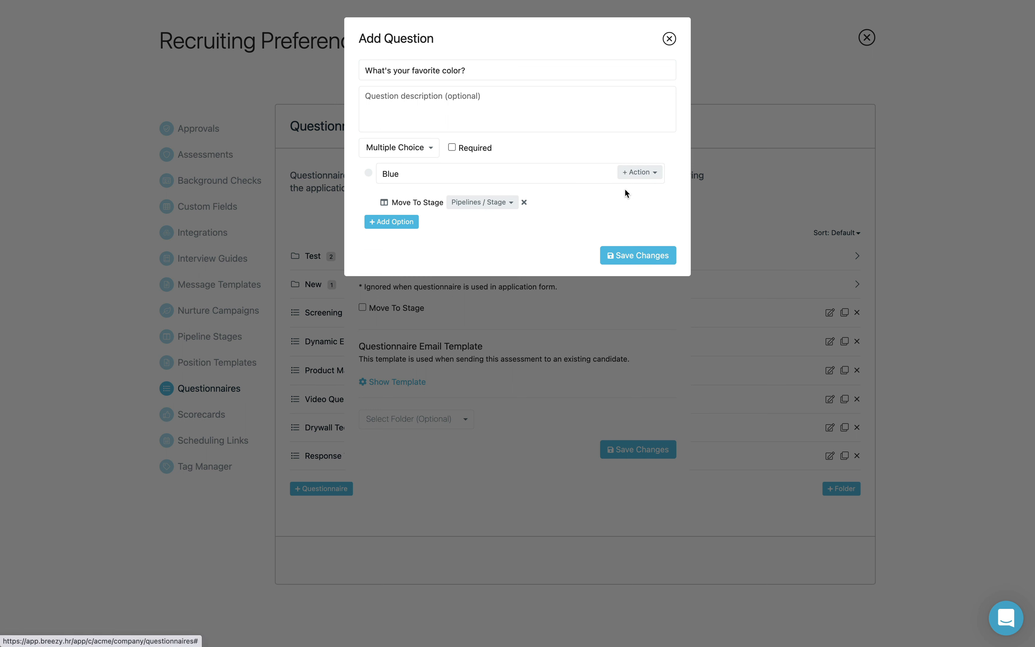
{"action": "left_click", "coordinate": [496, 205]}
{"action": "left_click", "coordinate": [484, 269]}
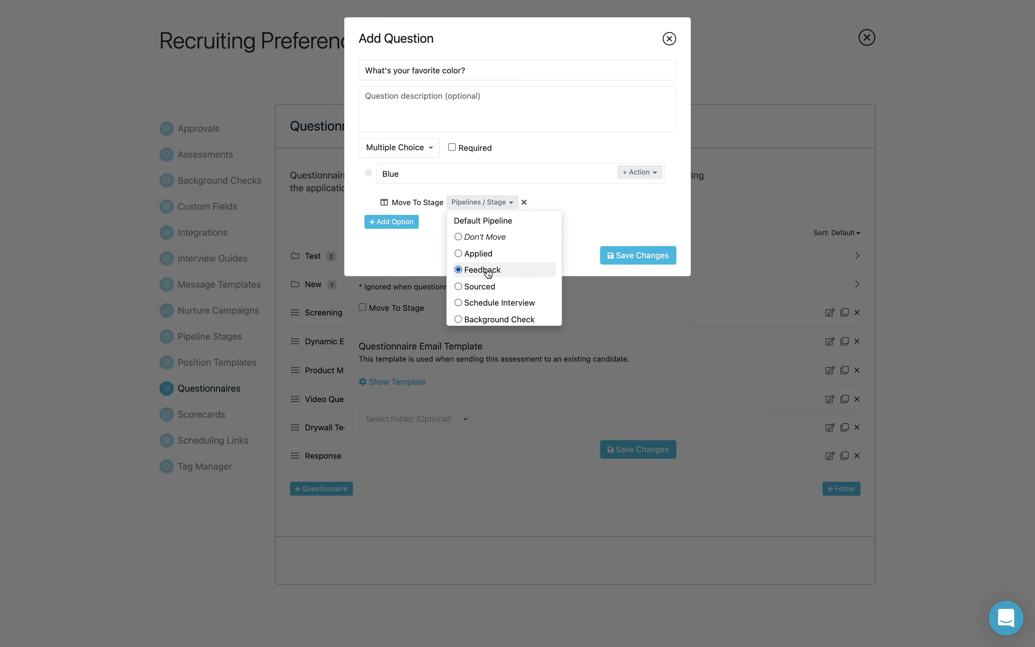
{"action": "left_click", "coordinate": [398, 221]}
Step: Add a Red answer whose action adds candidates to a chosen position and stage
{"action": "left_click", "coordinate": [401, 219]}
{"action": "type", "text": "Red"}
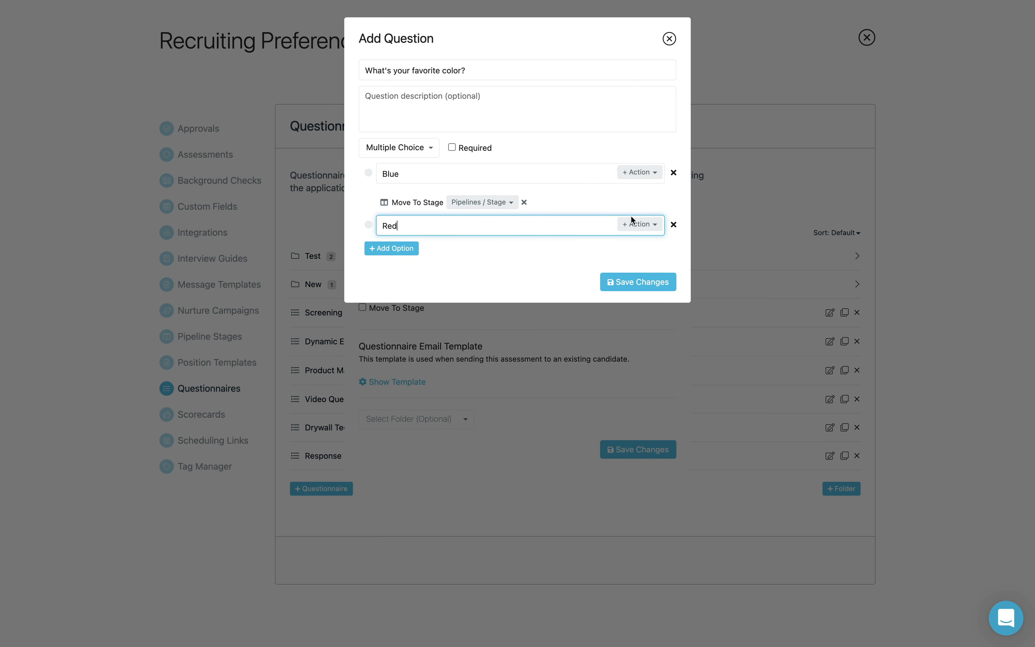
{"action": "left_click", "coordinate": [634, 220]}
{"action": "left_click", "coordinate": [598, 257]}
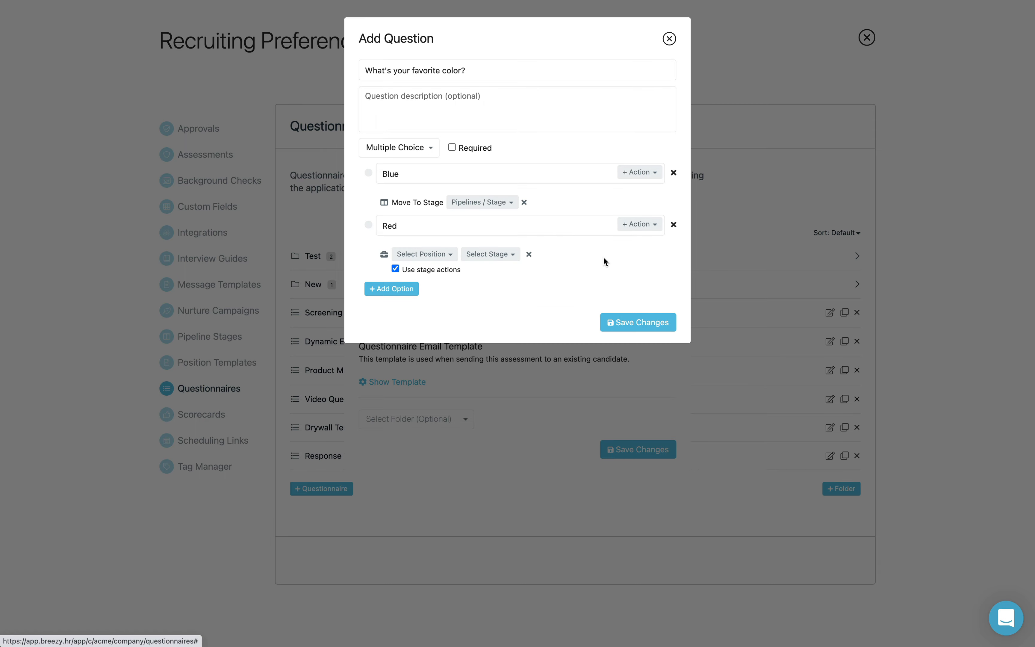
{"action": "left_click", "coordinate": [444, 255]}
{"action": "left_click", "coordinate": [444, 303]}
{"action": "left_click", "coordinate": [518, 254]}
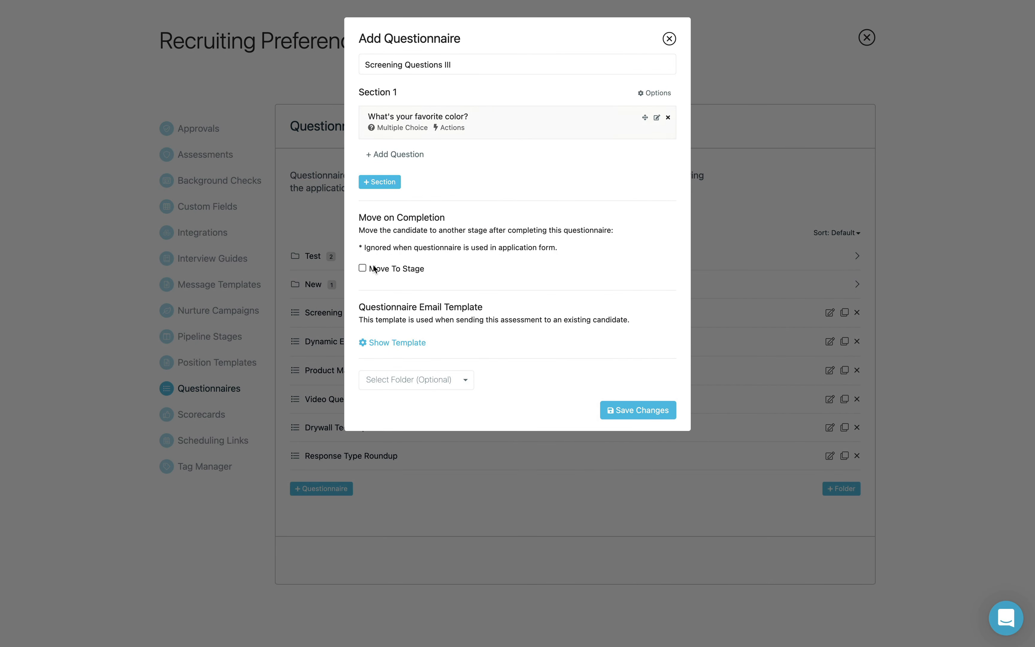
Step: Enable Move To Stage with Feedback on completion, then show the email template
{"action": "left_click", "coordinate": [363, 268]}
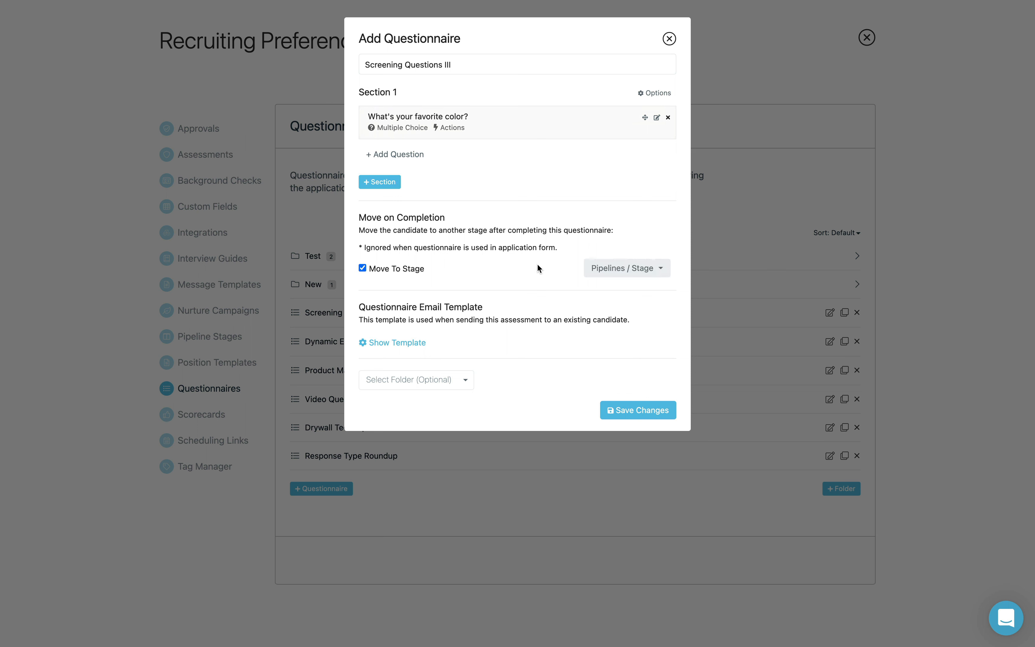
{"action": "left_click", "coordinate": [614, 271]}
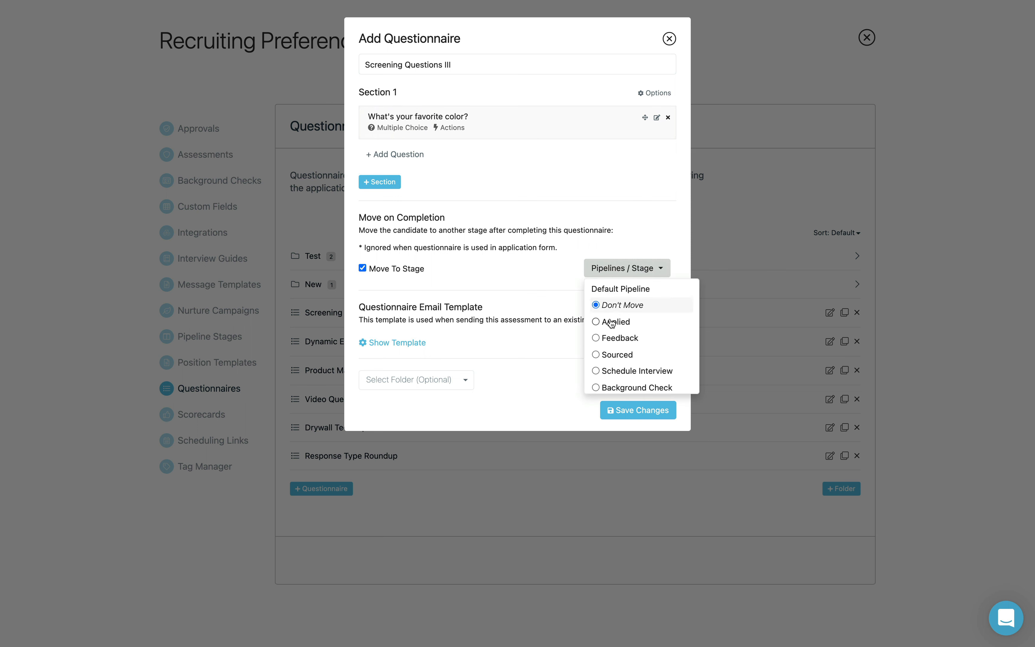
{"action": "left_click", "coordinate": [609, 338]}
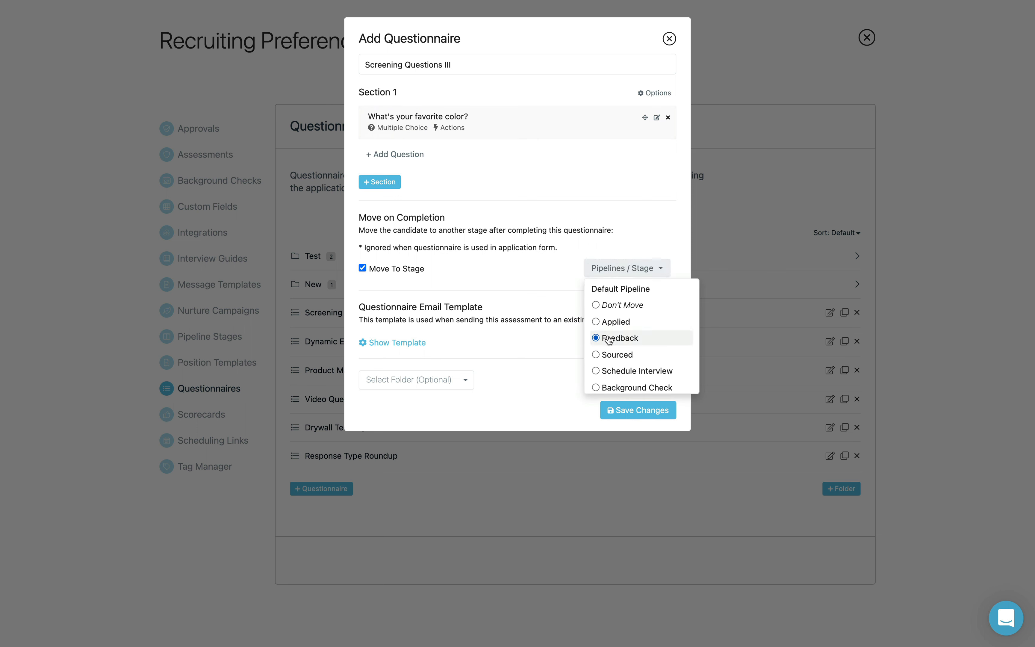
{"action": "left_click", "coordinate": [547, 305]}
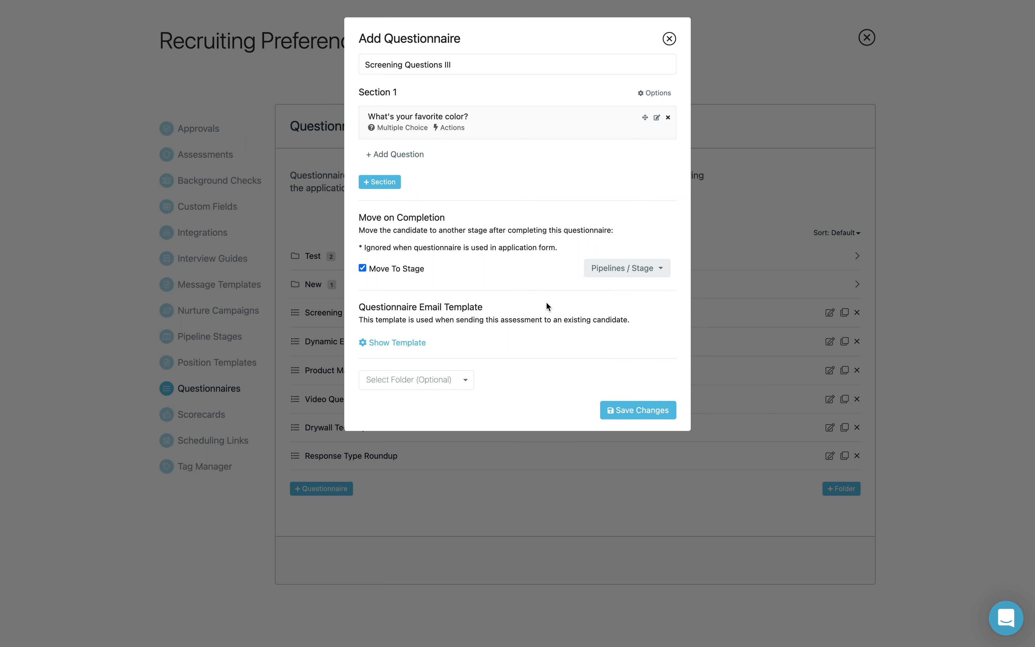
{"action": "left_click", "coordinate": [404, 343]}
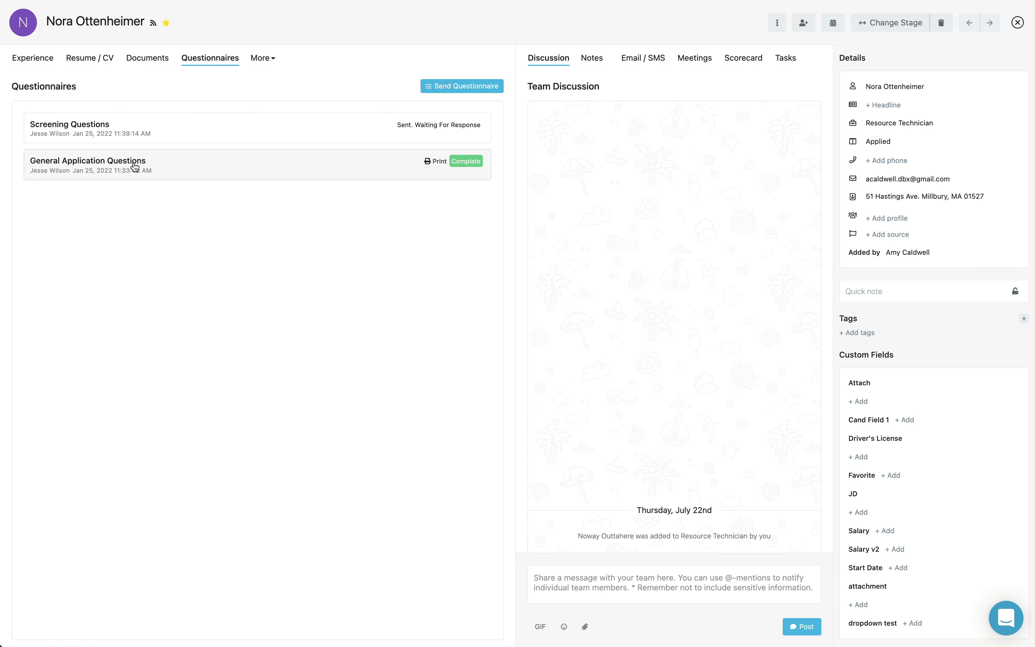
Step: Expand the candidate's General Application Questions answers
{"action": "left_click", "coordinate": [133, 169]}
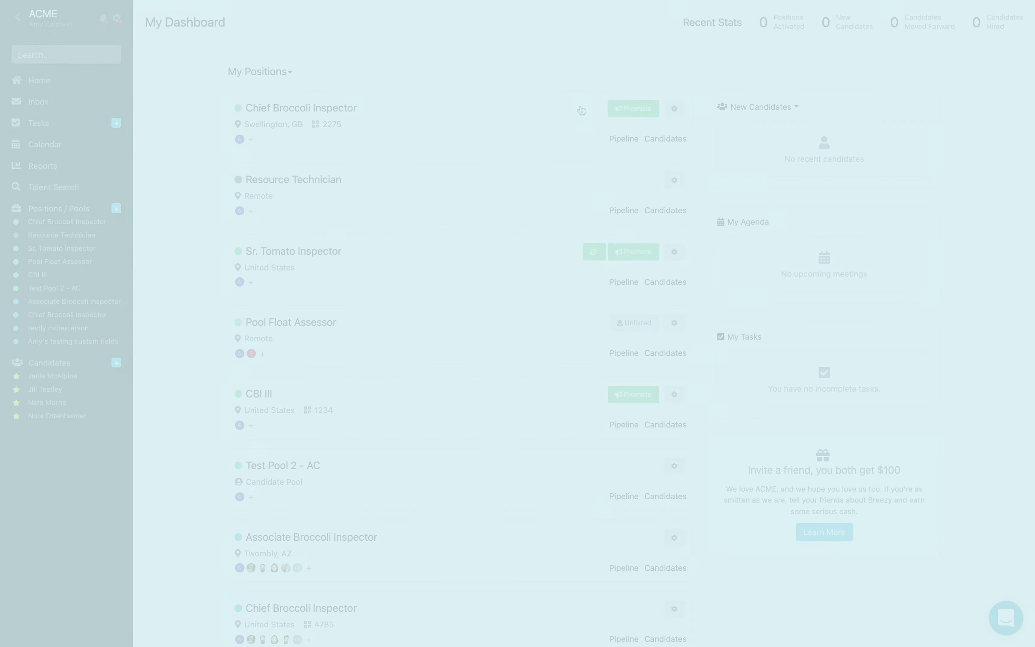
Step: Choose Screening Questions III on Chief Broccoli Inspector's application form, tick Include in Candidate Experience, and save
{"action": "left_click", "coordinate": [674, 108]}
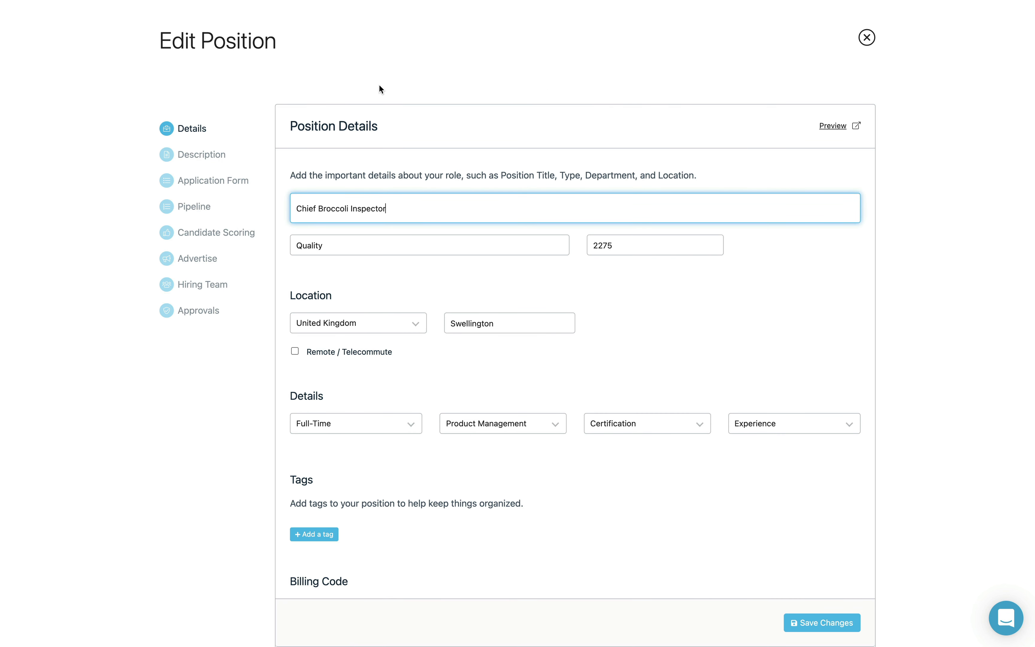
{"action": "left_click", "coordinate": [249, 179]}
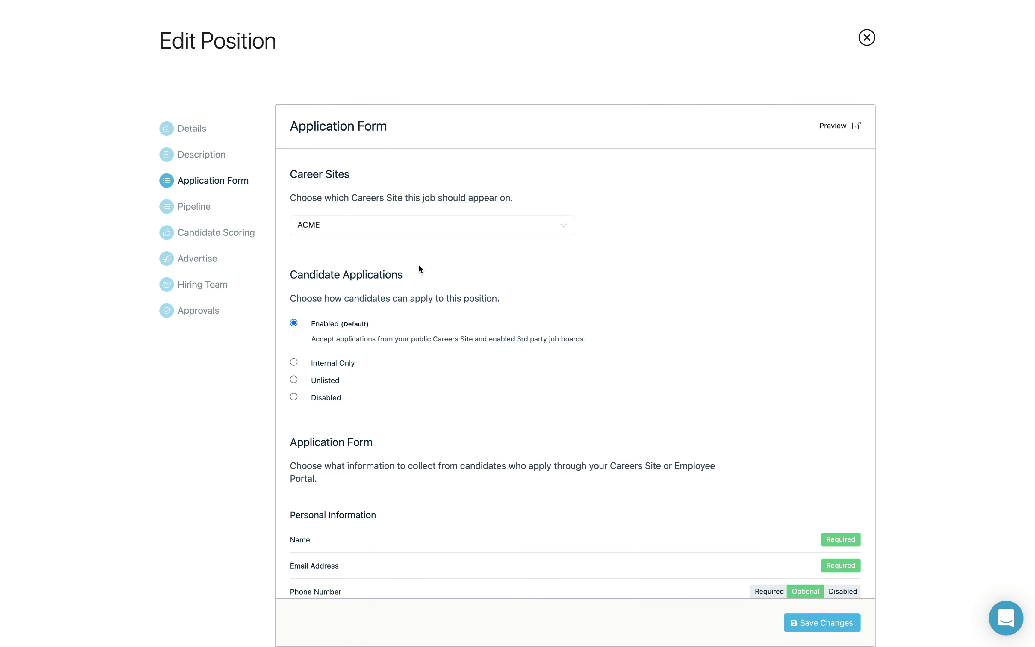
{"action": "scroll", "coordinate": [419, 267], "scroll_direction": "down", "scroll_amount": 10}
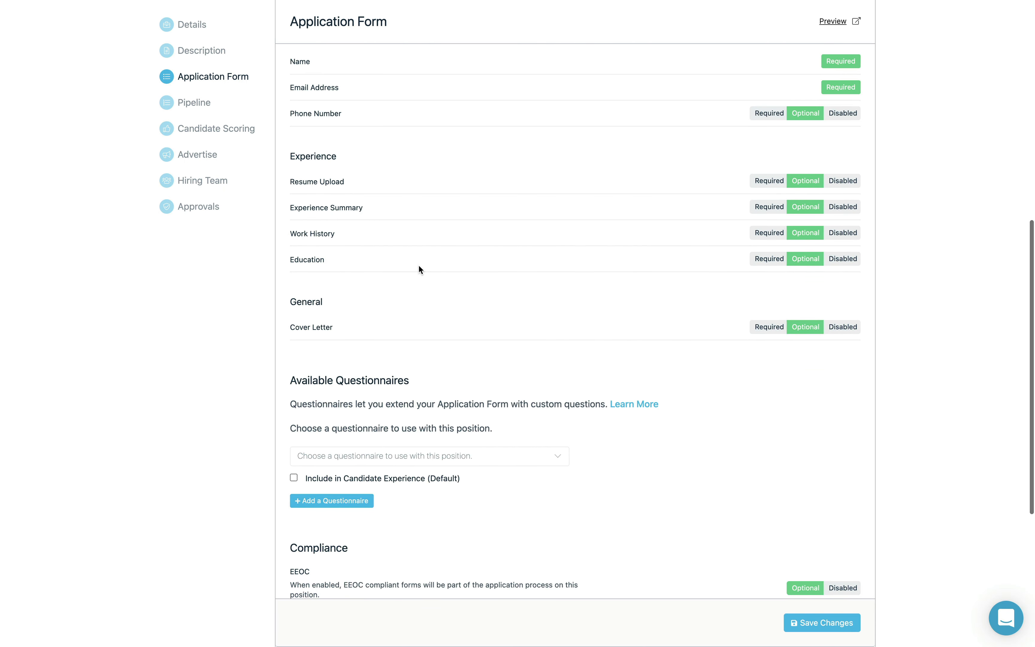
{"action": "scroll", "coordinate": [419, 268], "scroll_direction": "down", "scroll_amount": 3}
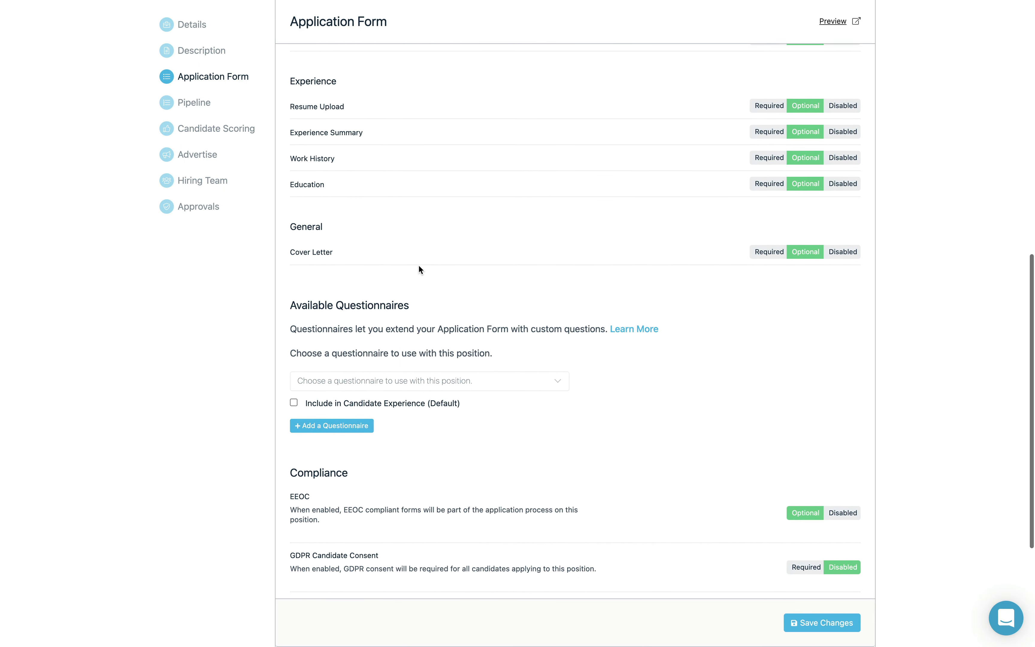
{"action": "left_click", "coordinate": [401, 383]}
{"action": "scroll", "coordinate": [392, 460], "scroll_direction": "down", "scroll_amount": 2}
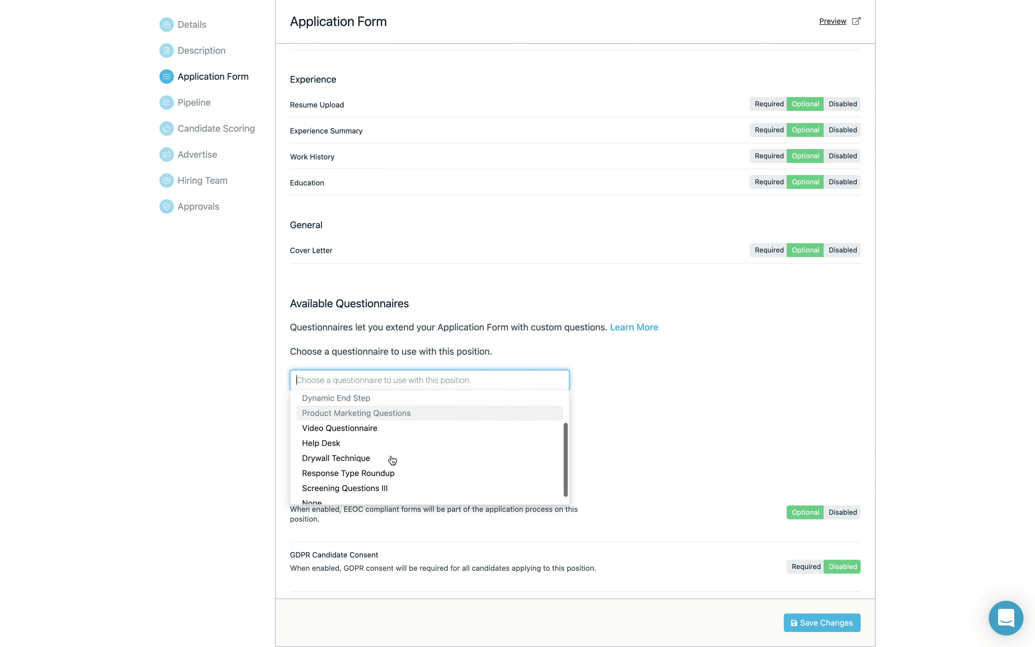
{"action": "scroll", "coordinate": [392, 460], "scroll_direction": "down", "scroll_amount": 1}
{"action": "left_click", "coordinate": [387, 482]}
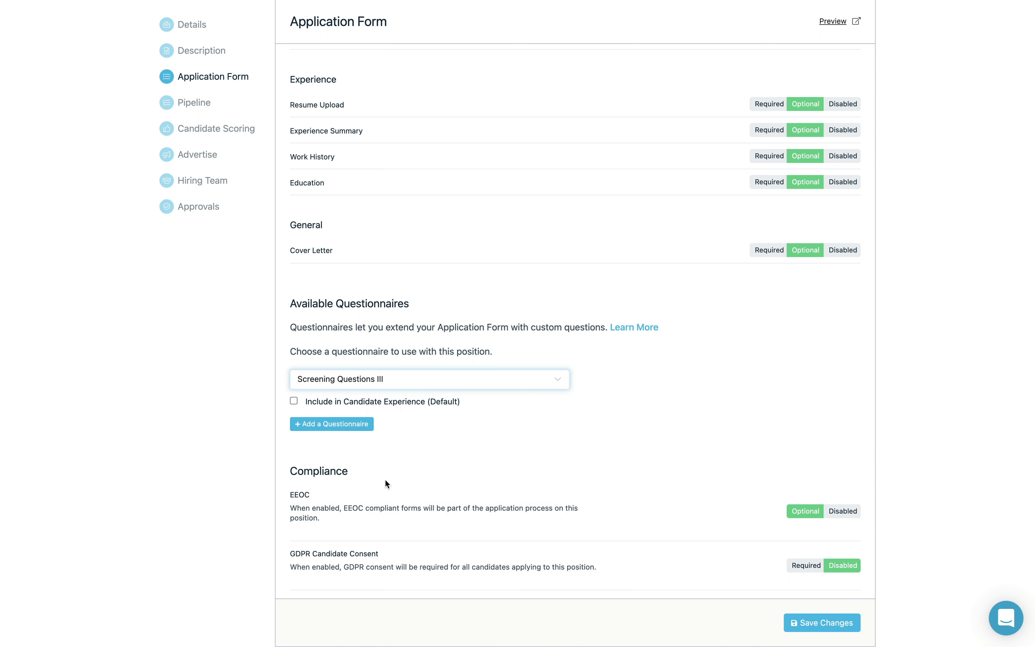
{"action": "left_click", "coordinate": [294, 400]}
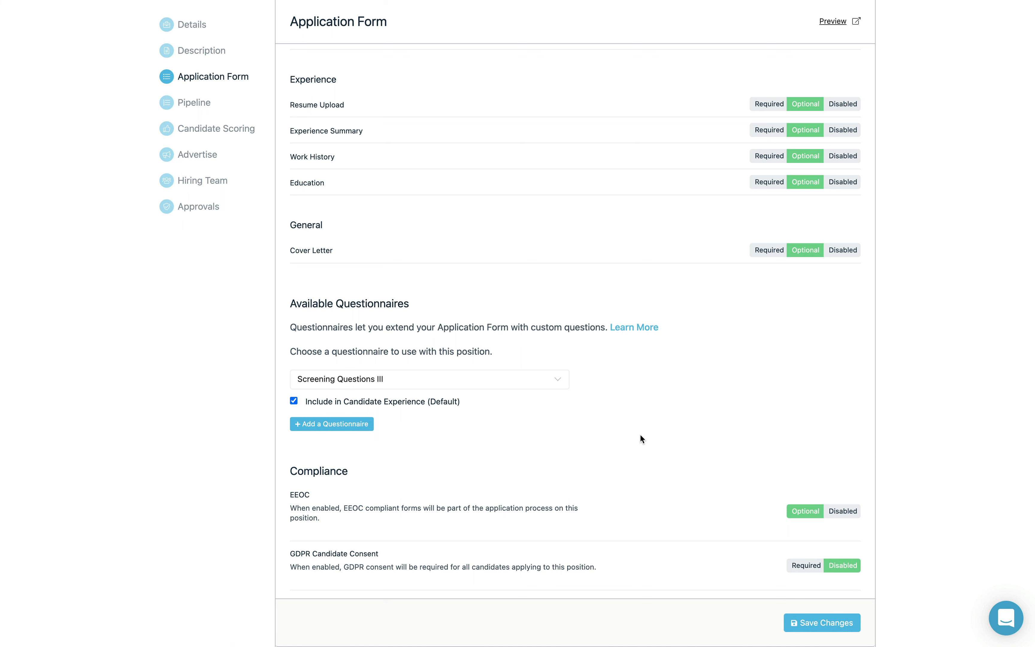
{"action": "left_click", "coordinate": [800, 624]}
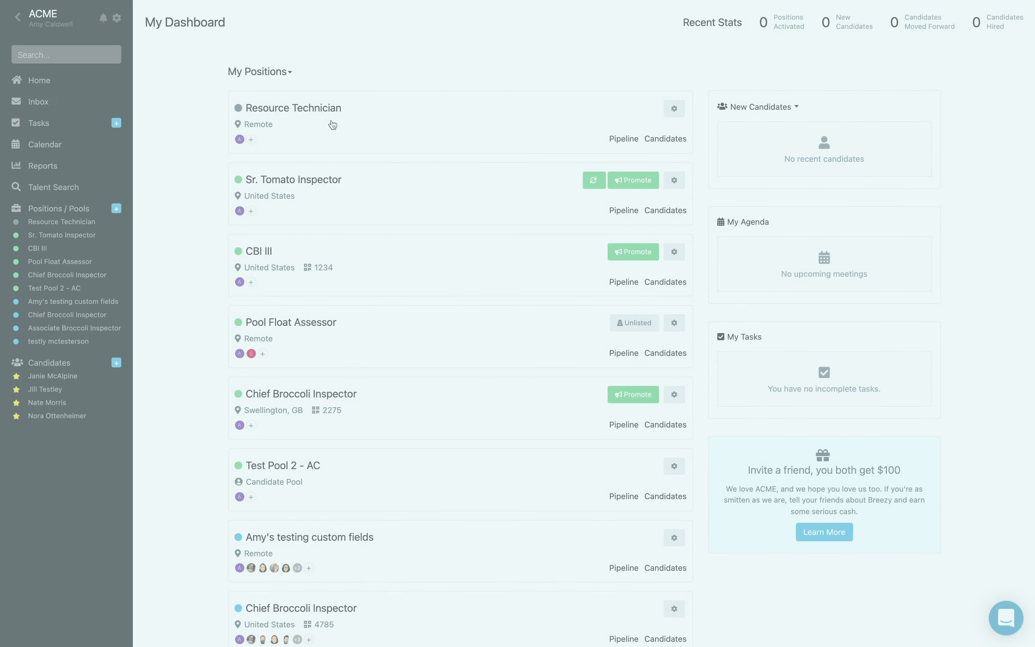
Step: Send Screening Questions from the Resource Technician candidate's Questionnaires tab
{"action": "left_click", "coordinate": [328, 110]}
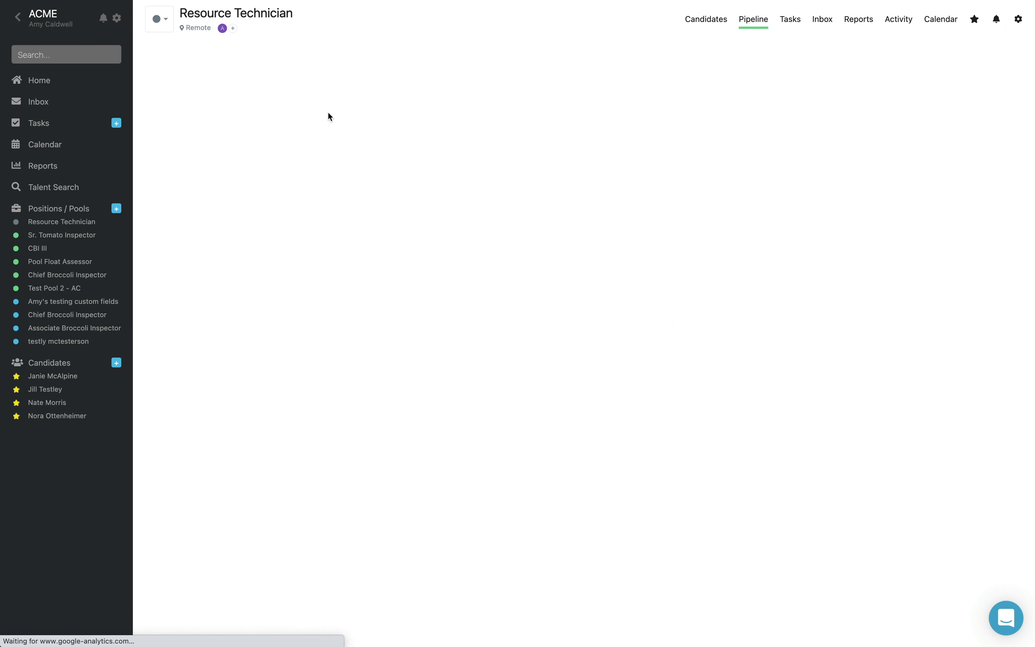
{"action": "left_click", "coordinate": [232, 125]}
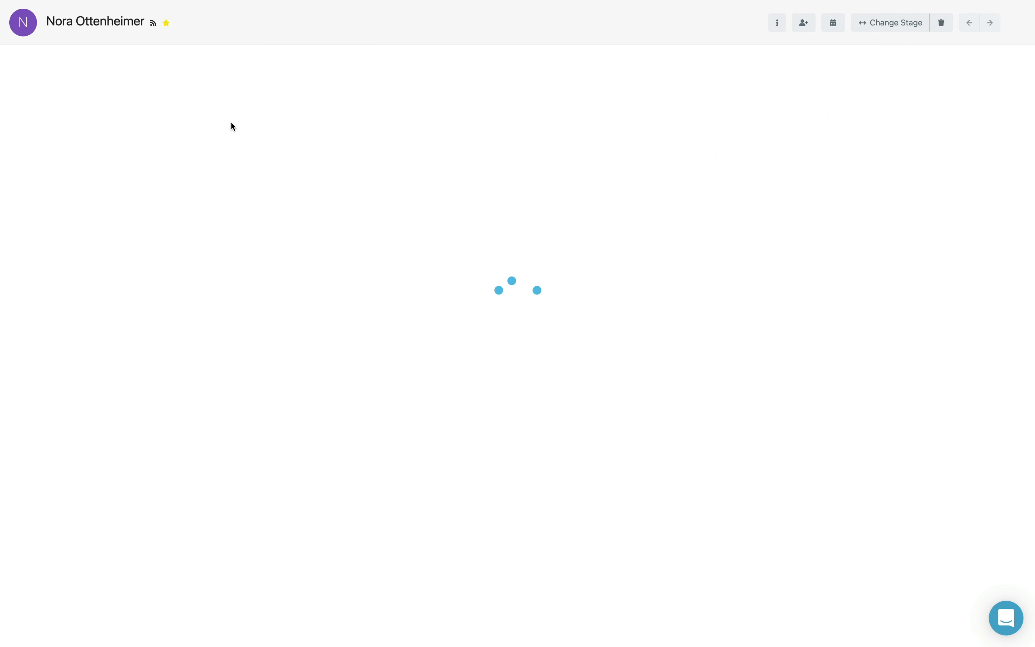
{"action": "left_click", "coordinate": [220, 64]}
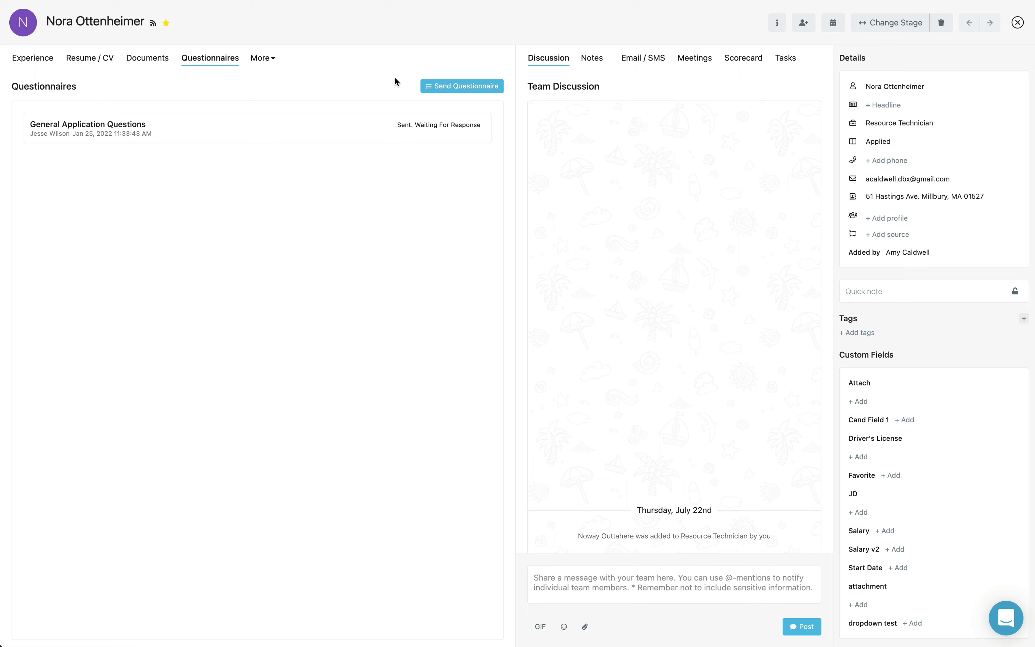
{"action": "left_click", "coordinate": [454, 92]}
{"action": "left_click", "coordinate": [453, 94]}
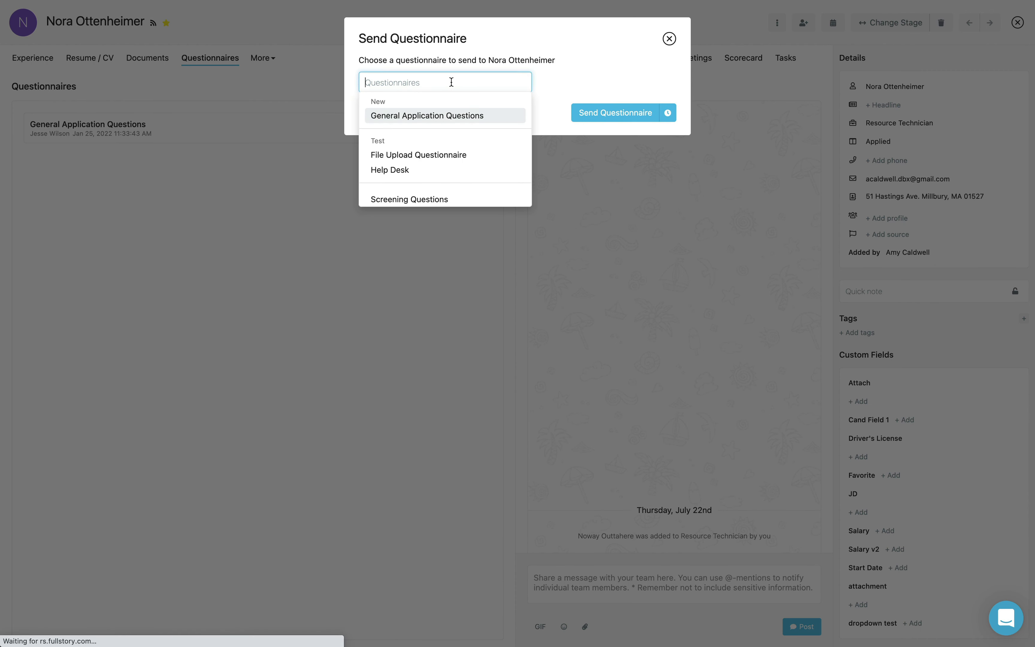
{"action": "left_click", "coordinate": [426, 199]}
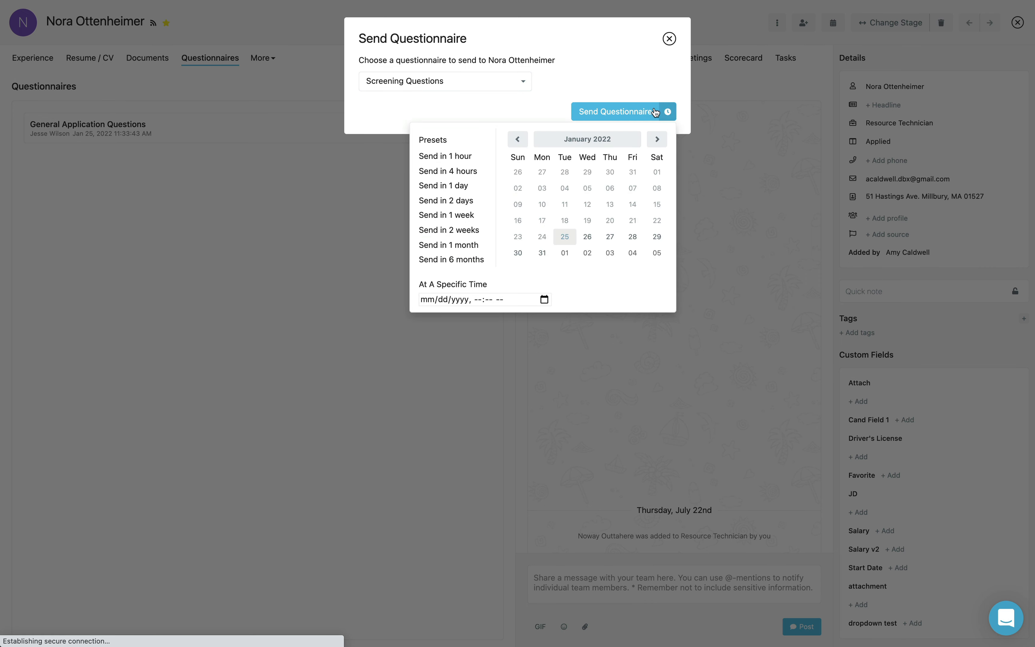
{"action": "left_click", "coordinate": [625, 111]}
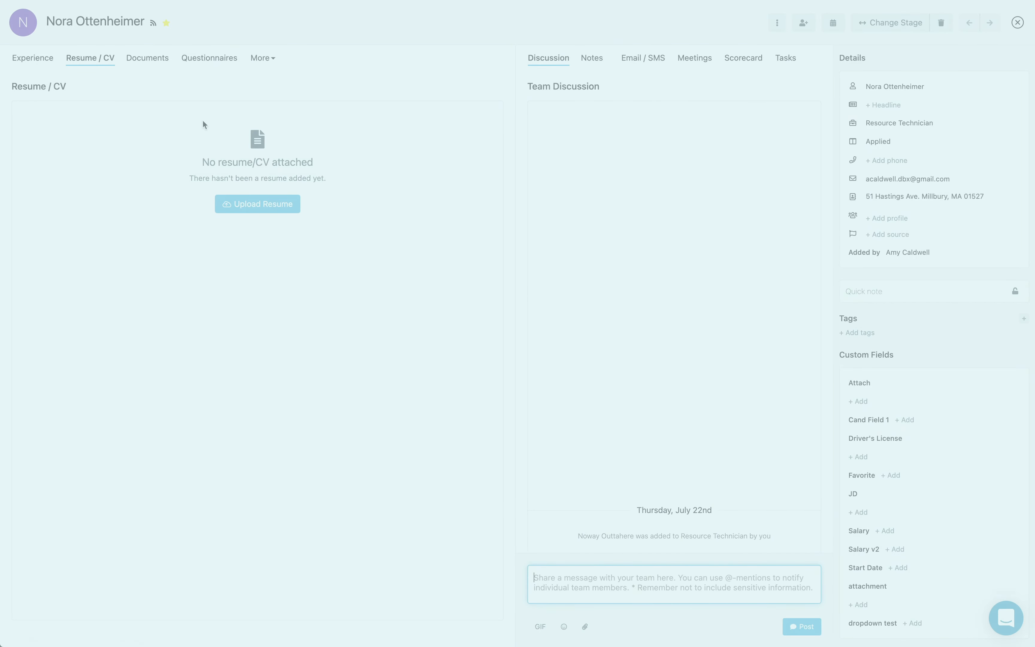
Step: Start a new email to the candidate and insert the Video Questionnaire link
{"action": "left_click", "coordinate": [632, 62]}
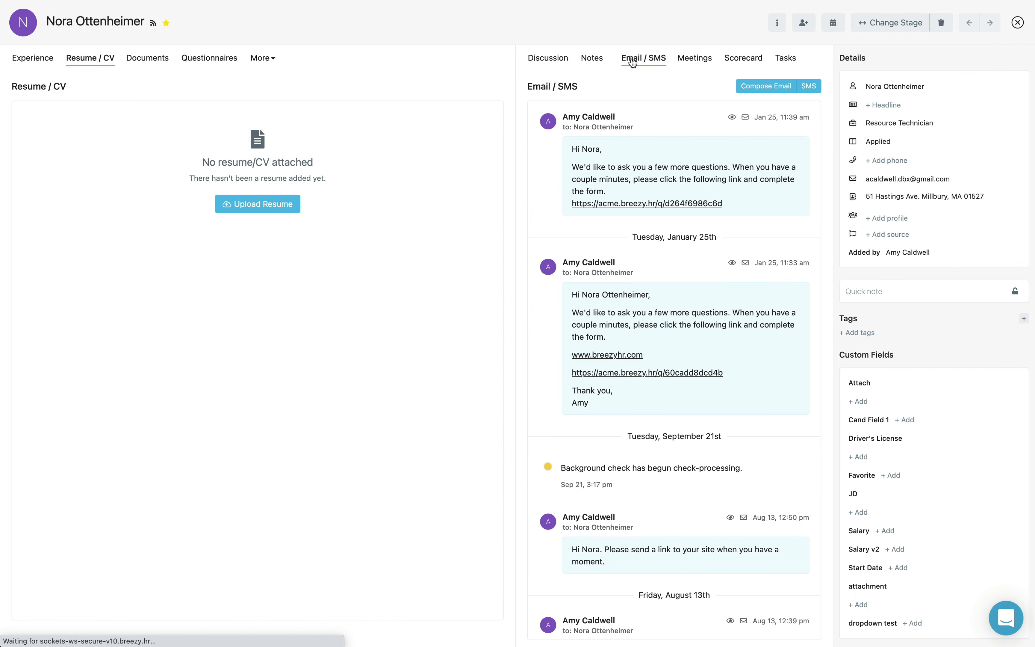
{"action": "left_click", "coordinate": [750, 89]}
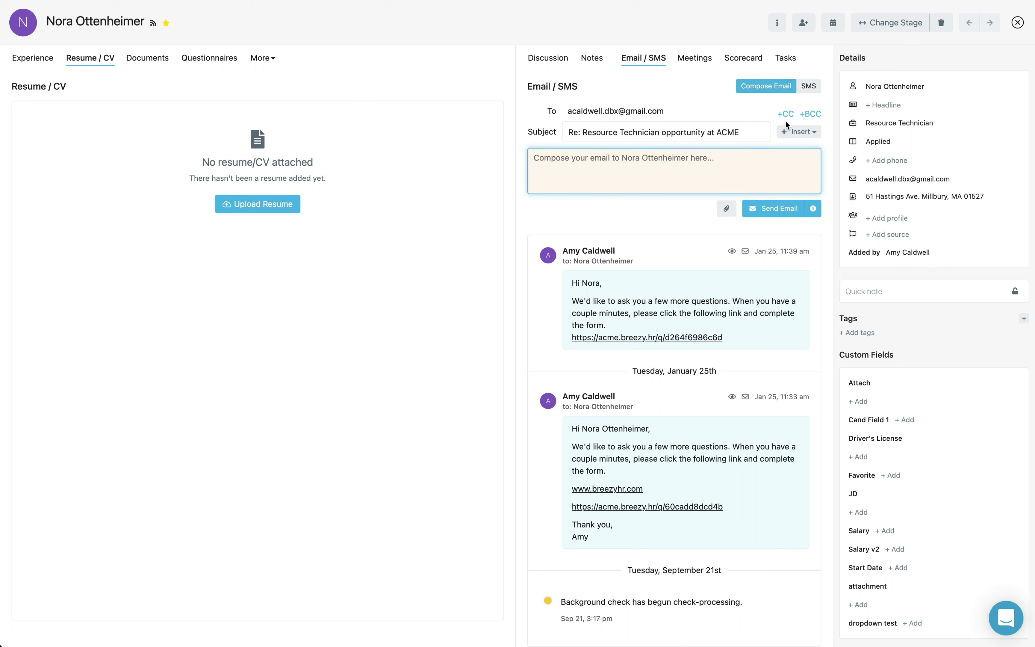
{"action": "left_click", "coordinate": [785, 134]}
{"action": "left_click", "coordinate": [615, 211]}
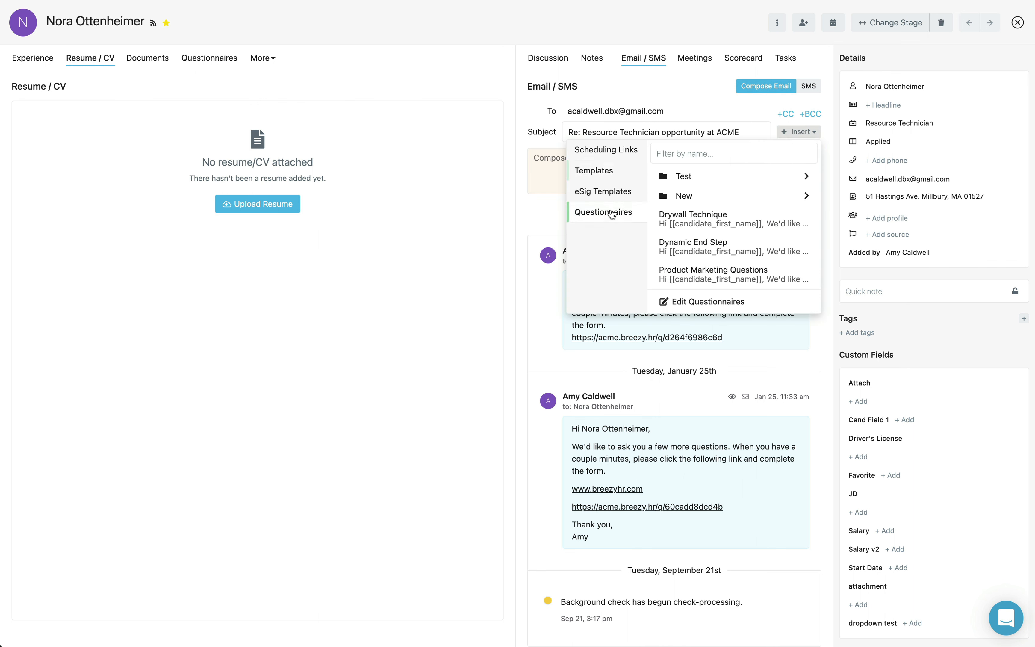
{"action": "scroll", "coordinate": [712, 269], "scroll_direction": "down", "scroll_amount": 4}
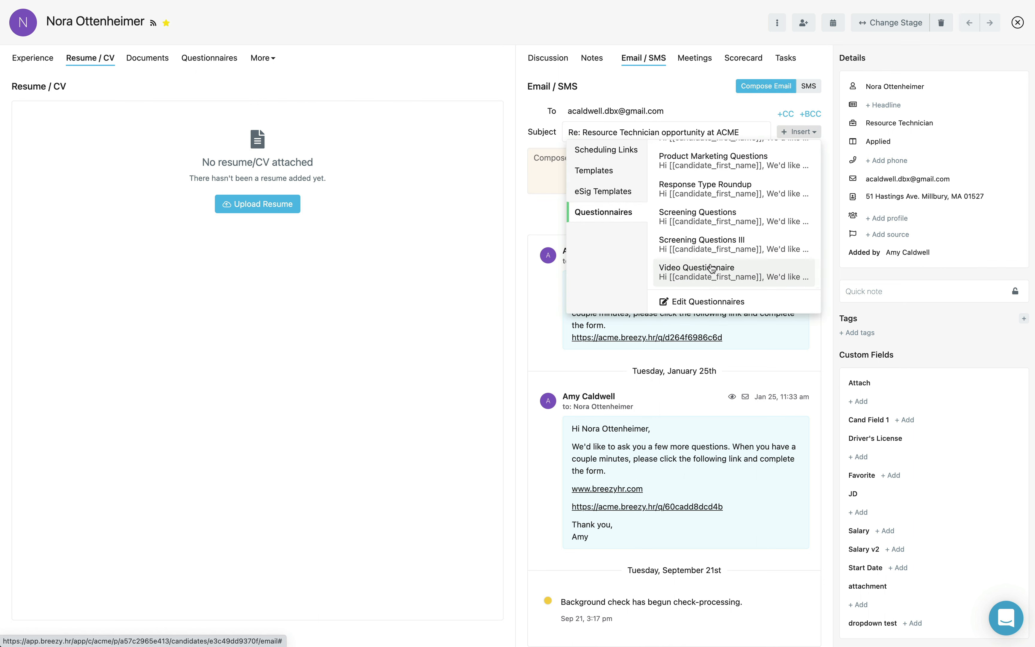
{"action": "left_click", "coordinate": [712, 269]}
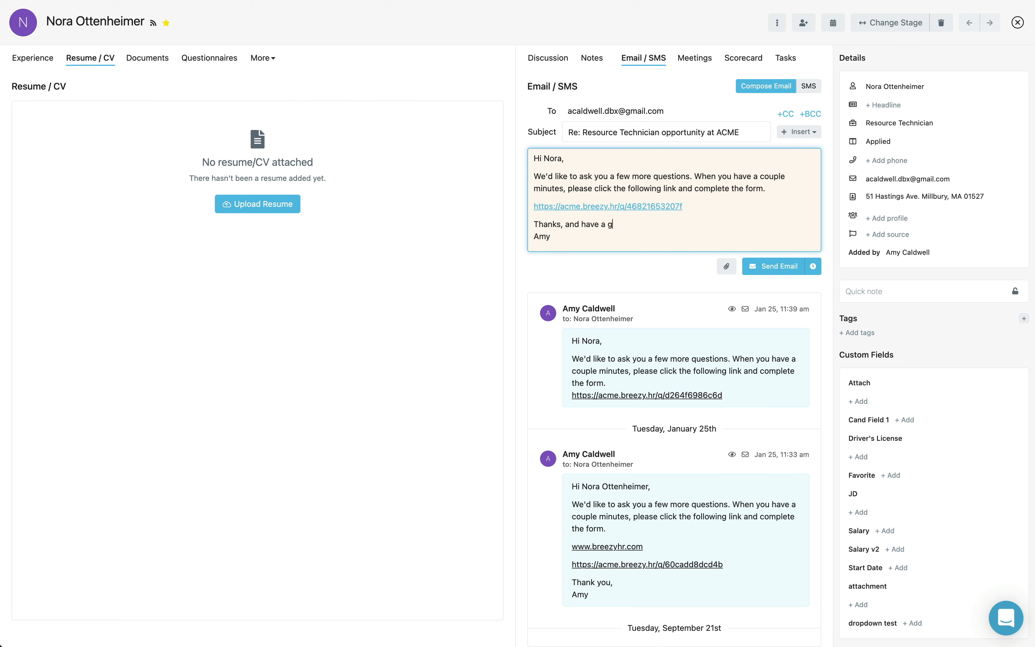
Step: Finish the message text and schedule the email to send in 4 hours
{"action": "type", "text": "day!"}
{"action": "left_click", "coordinate": [813, 266]}
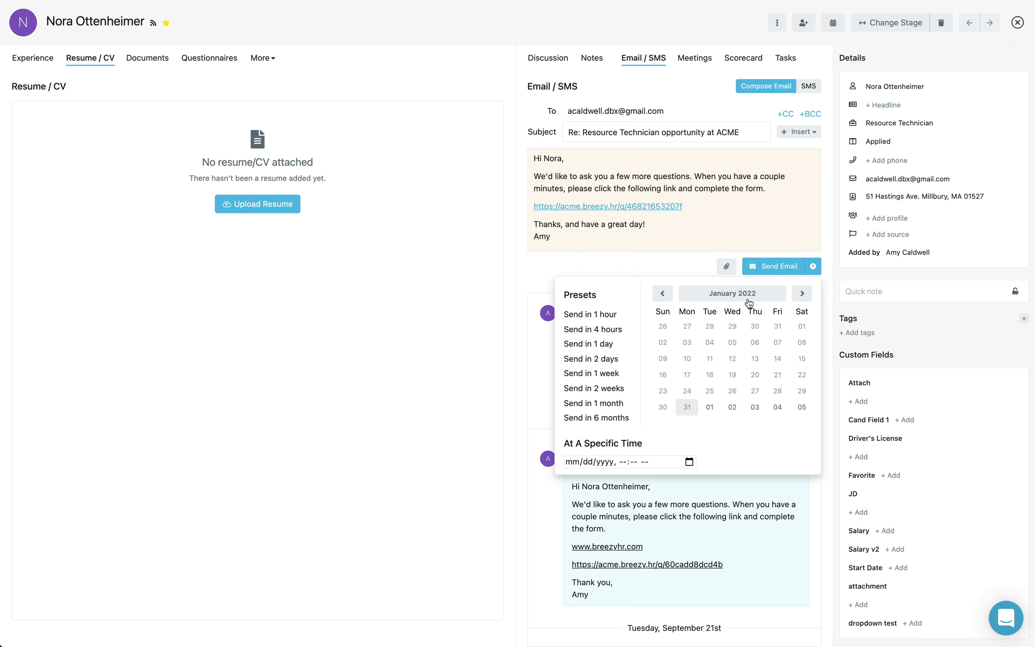
{"action": "left_click", "coordinate": [612, 327]}
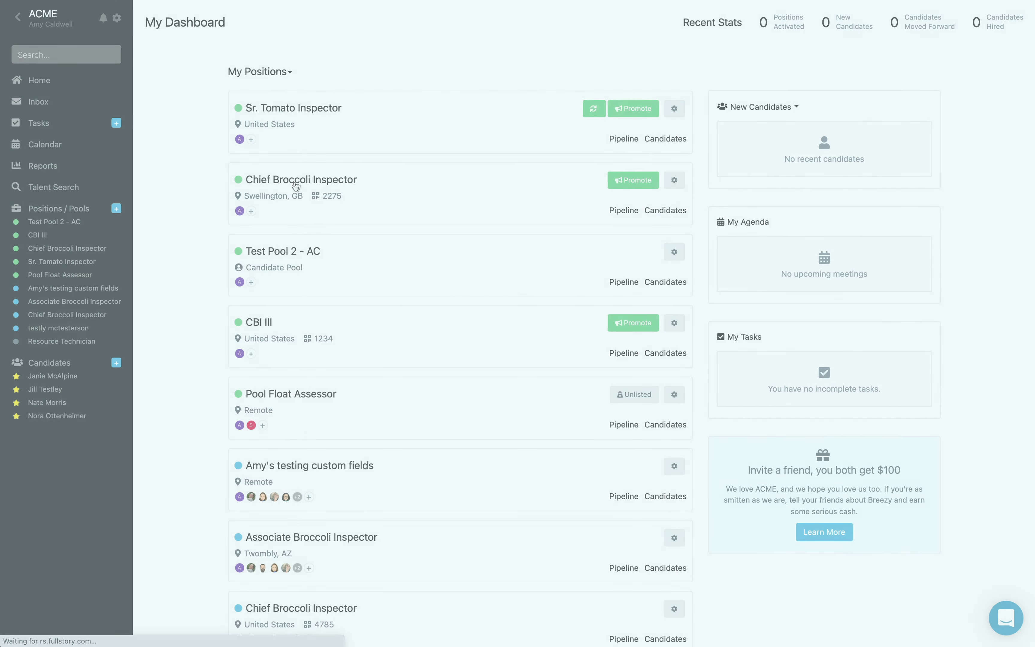
Step: Give the Chief Broccoli Inspector Feedback stage a Send Questionnaire action: Screening Questions III, No Delay
{"action": "left_click", "coordinate": [295, 183]}
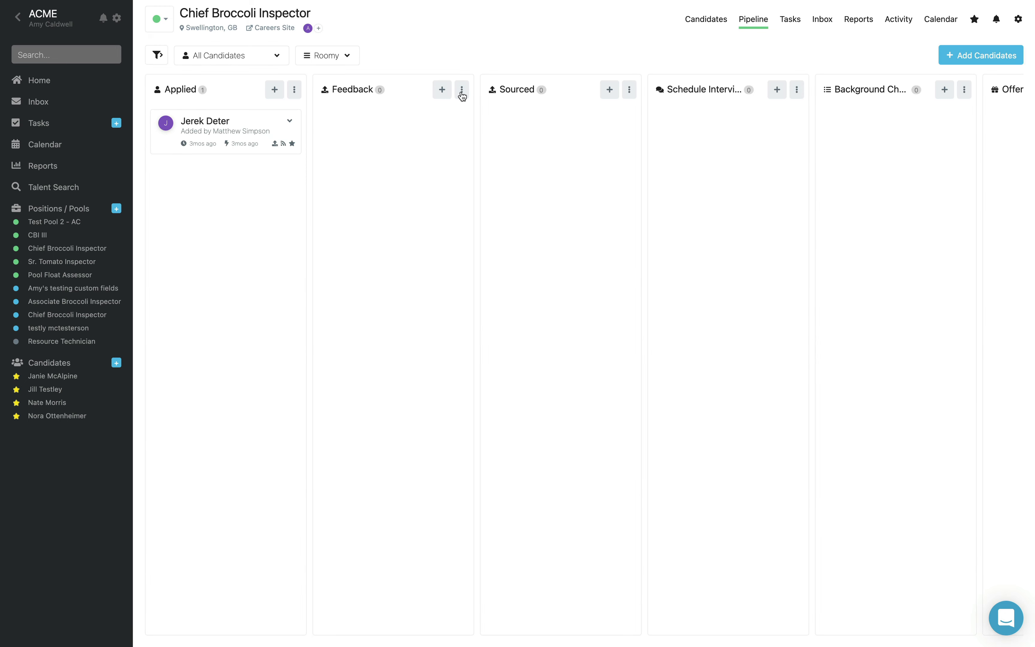
{"action": "left_click", "coordinate": [462, 91]}
{"action": "left_click", "coordinate": [437, 112]}
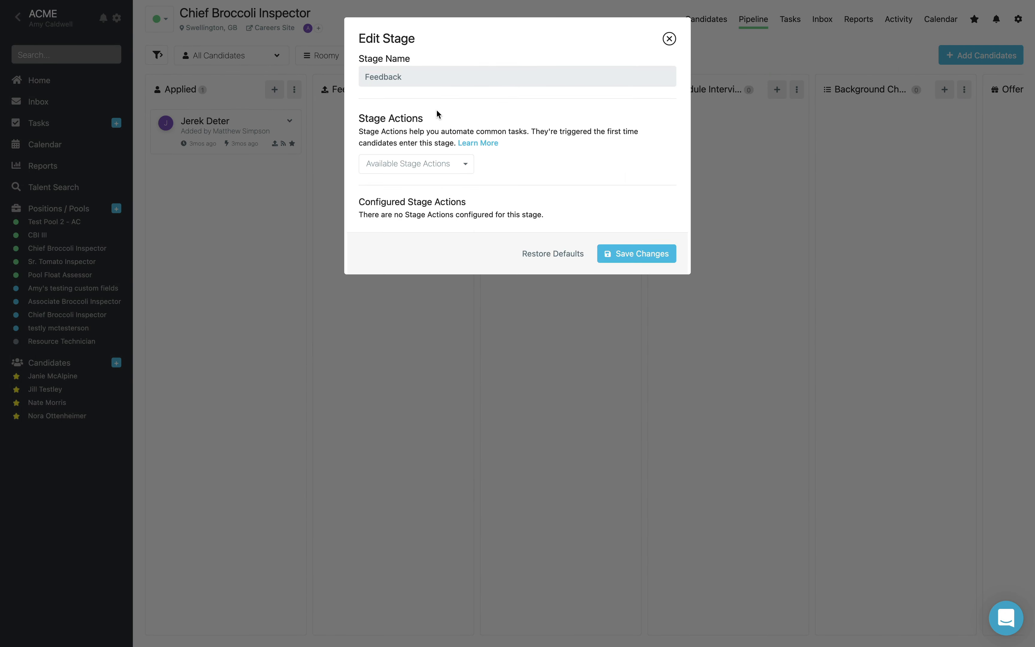
{"action": "left_click", "coordinate": [430, 163]}
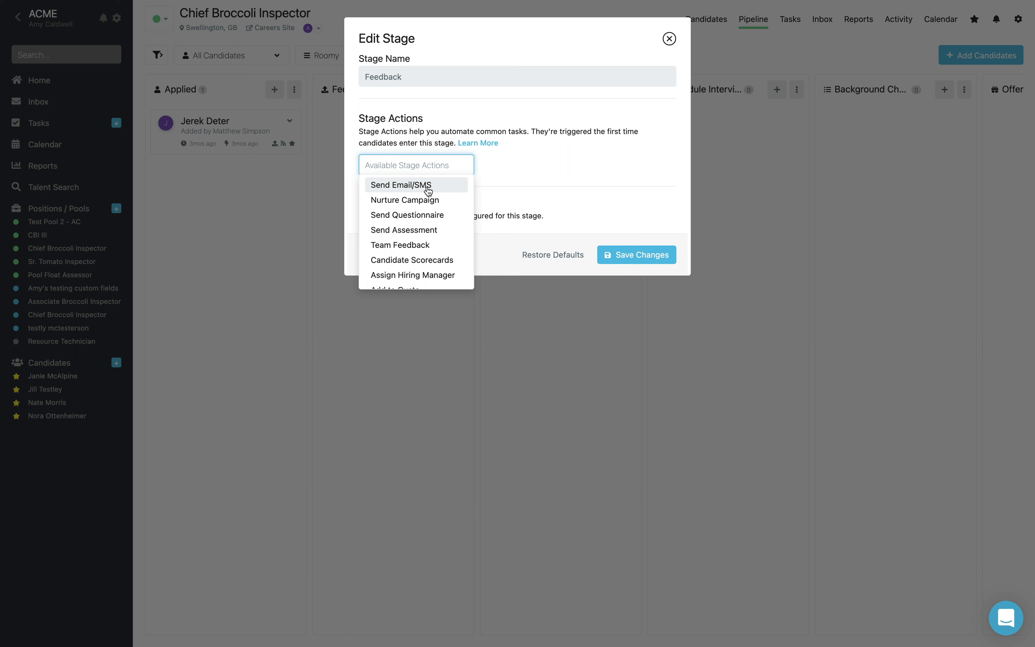
{"action": "left_click", "coordinate": [424, 214]}
{"action": "left_click", "coordinate": [494, 170]}
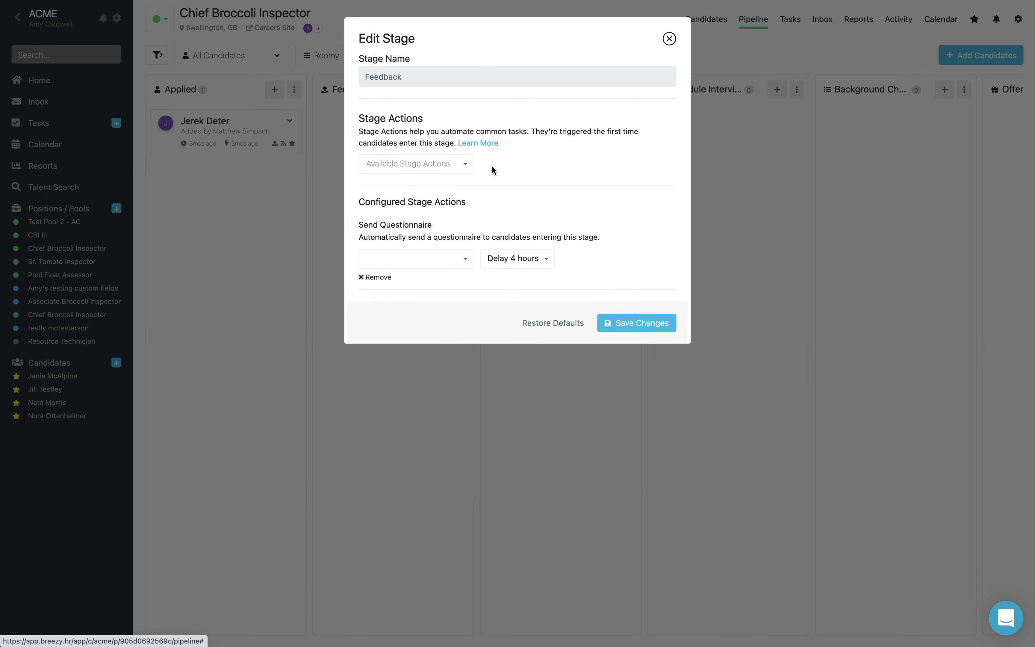
{"action": "left_click", "coordinate": [462, 259]}
{"action": "scroll", "coordinate": [447, 292], "scroll_direction": "down", "scroll_amount": 3}
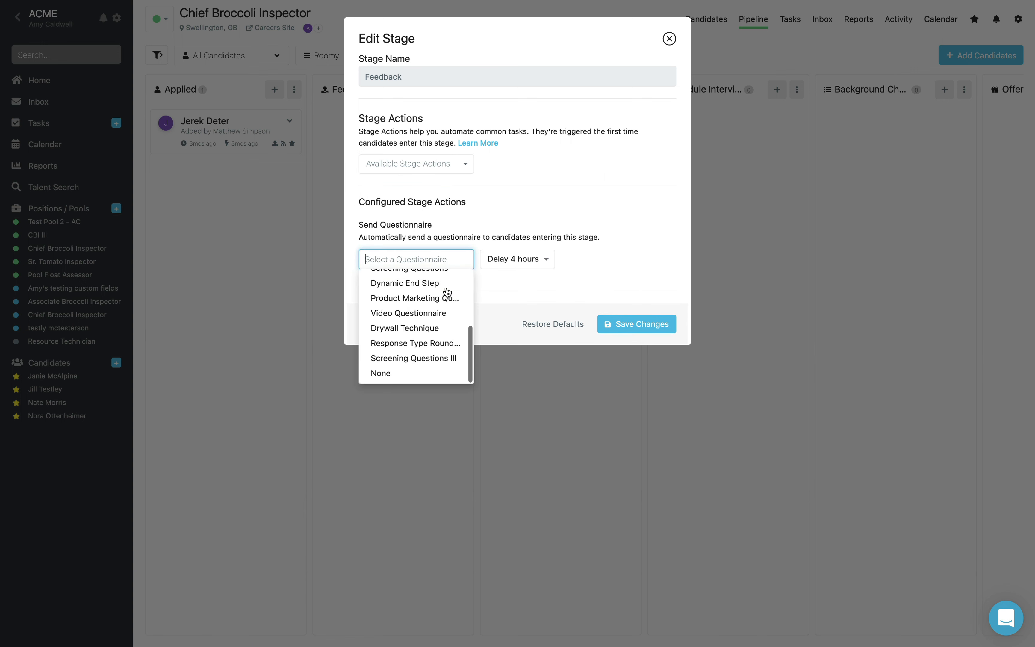
{"action": "left_click", "coordinate": [435, 358]}
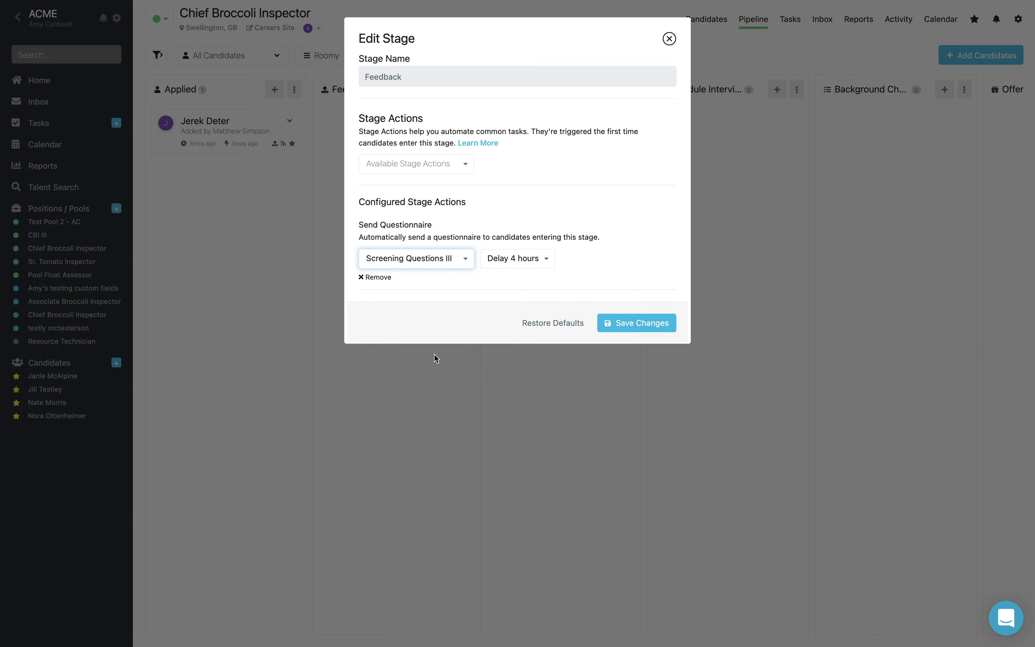
{"action": "left_click", "coordinate": [530, 259]}
{"action": "left_click", "coordinate": [527, 278]}
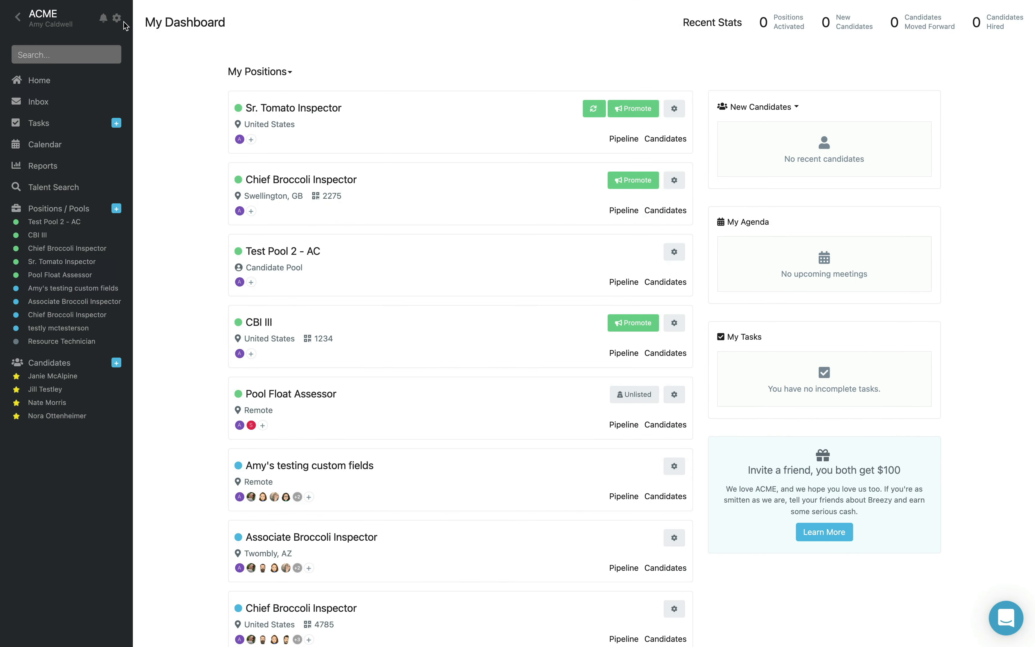
Step: Go to the Pipeline Stages settings and edit the second listed pipeline
{"action": "left_click", "coordinate": [117, 19]}
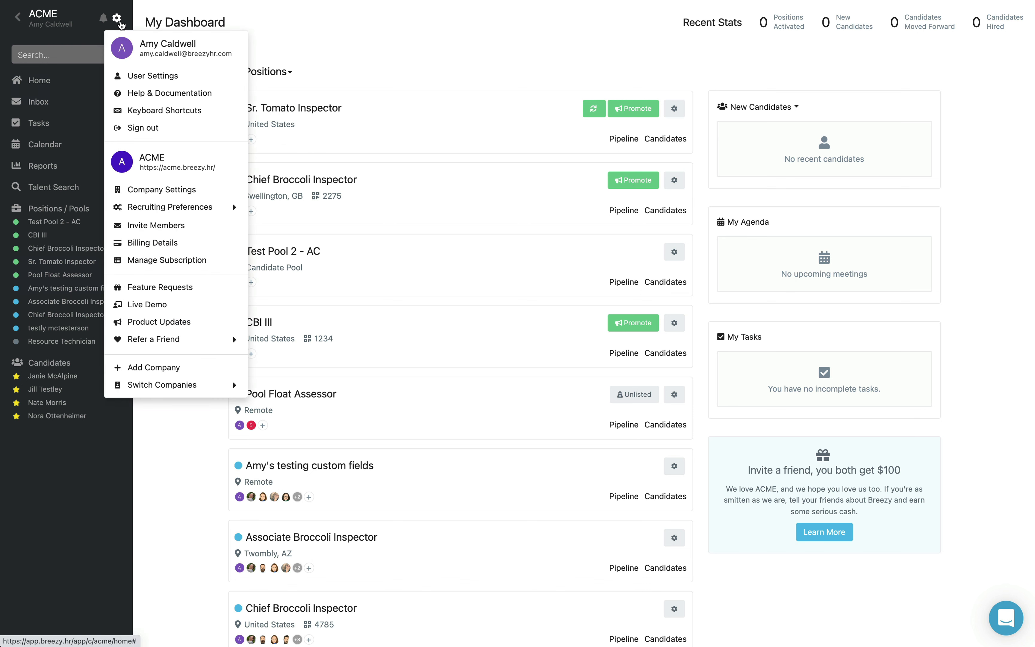
{"action": "mouse_move", "coordinate": [167, 209]}
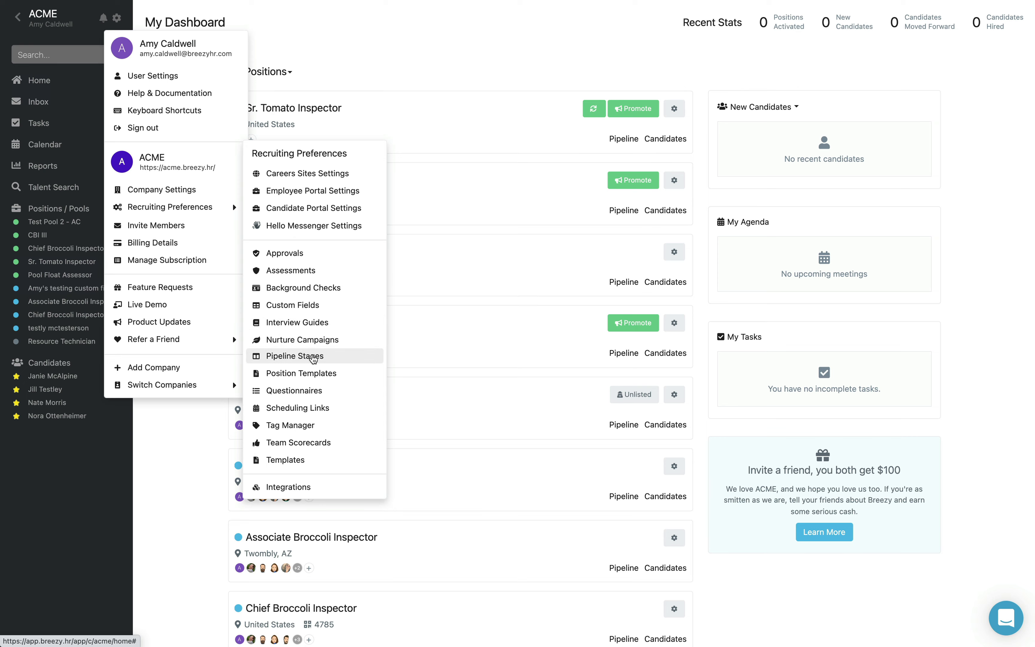
{"action": "left_click", "coordinate": [313, 358]}
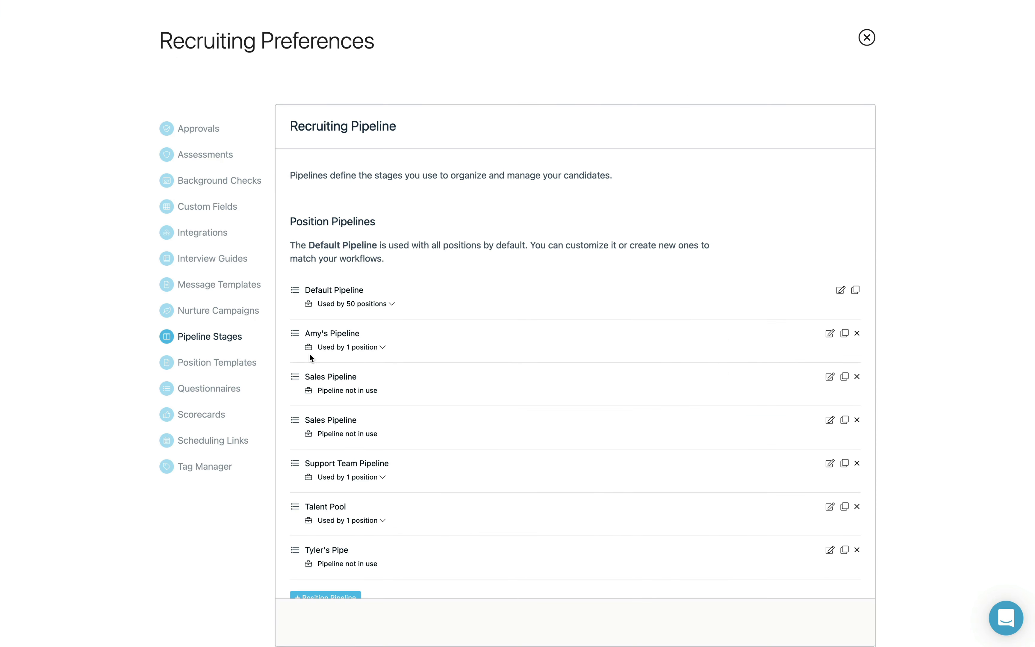
{"action": "left_click", "coordinate": [830, 333]}
Step: Add a Send Questionnaire action with Screening Questions III to its Feedback stage and save
{"action": "left_click", "coordinate": [658, 149]}
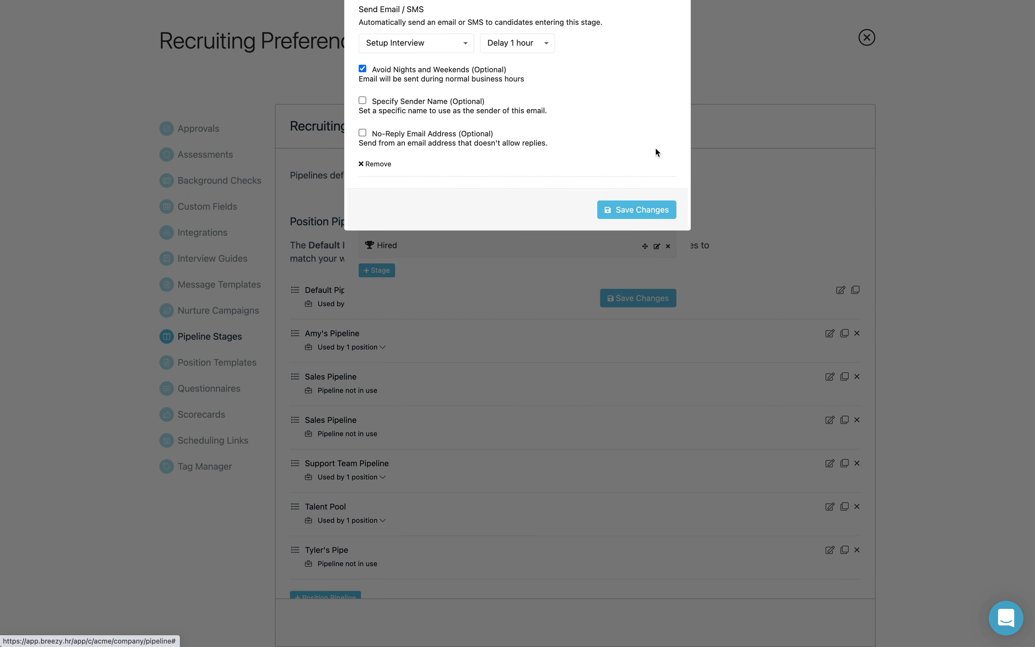
{"action": "left_click", "coordinate": [465, 215]}
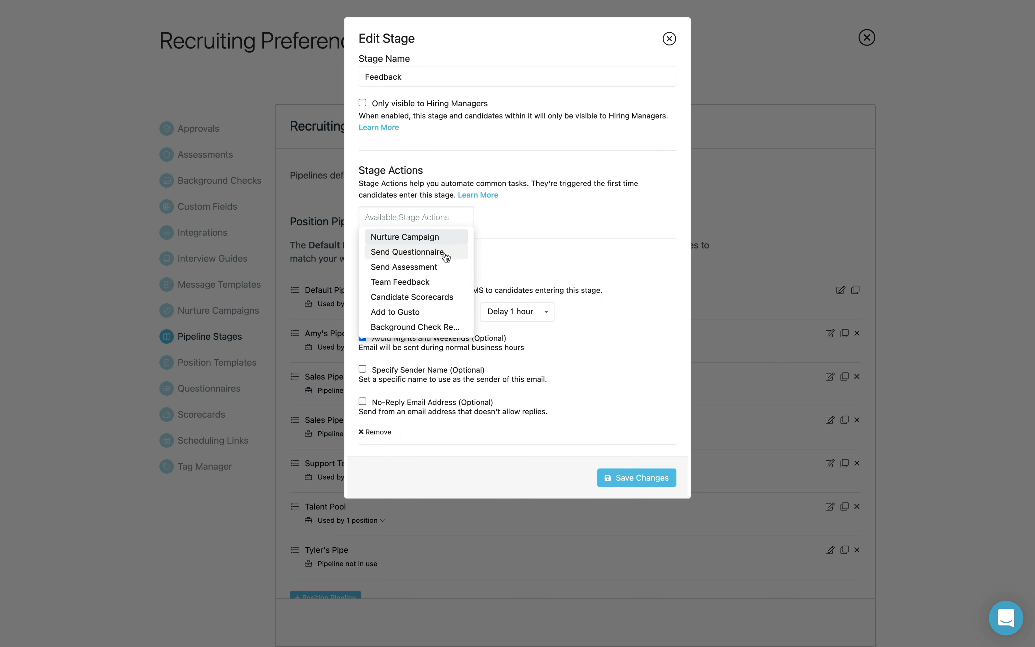
{"action": "left_click", "coordinate": [427, 250]}
{"action": "left_click", "coordinate": [496, 215]}
{"action": "left_click", "coordinate": [423, 493]}
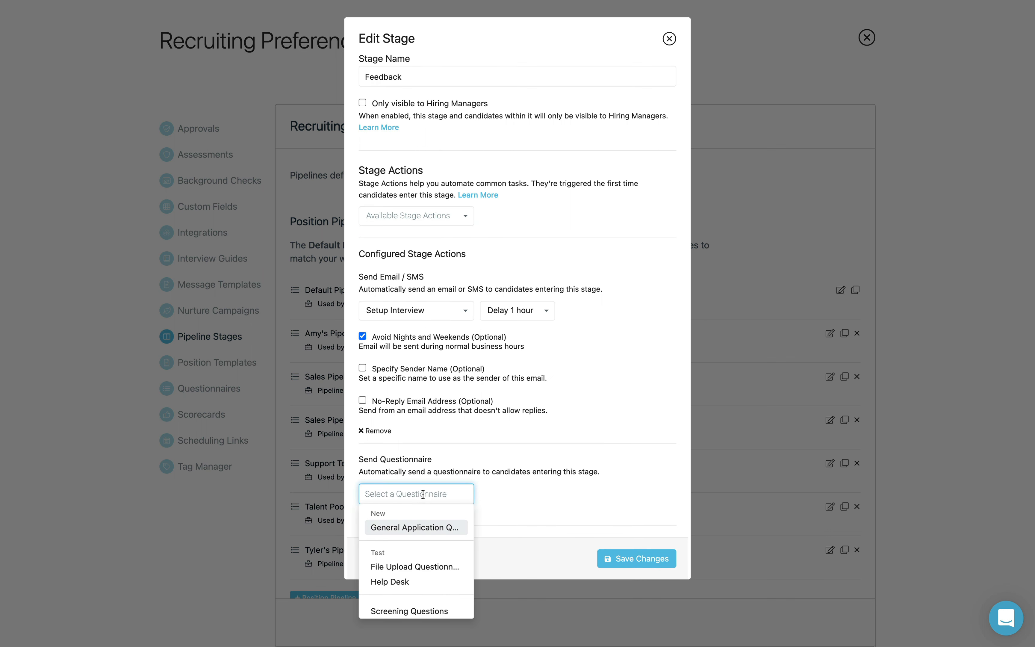
{"action": "scroll", "coordinate": [422, 531], "scroll_direction": "down", "scroll_amount": 5}
{"action": "scroll", "coordinate": [421, 529], "scroll_direction": "down", "scroll_amount": 2}
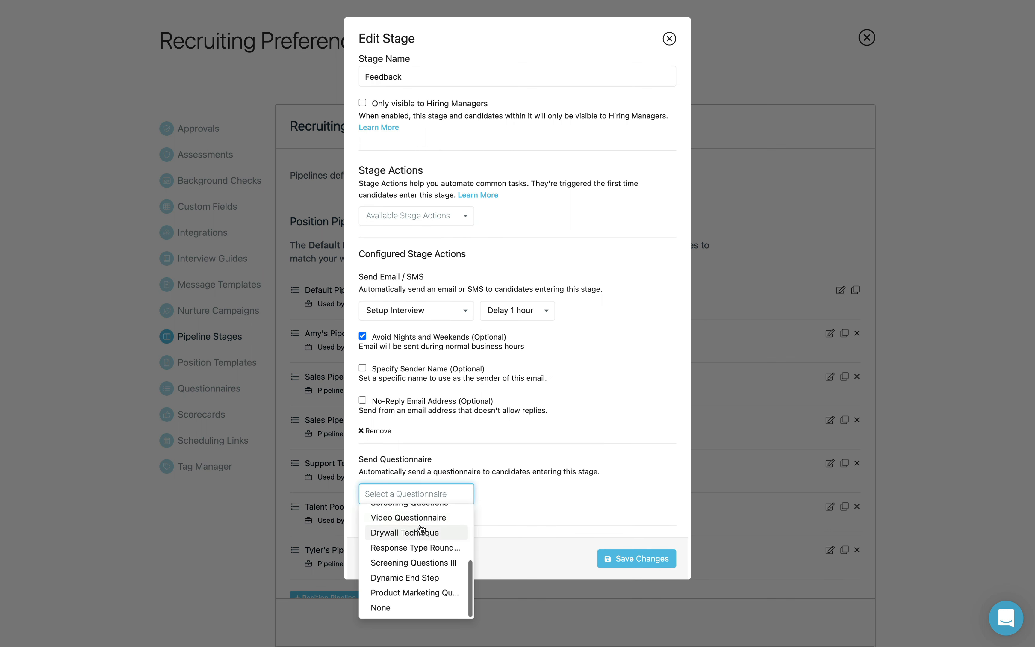
{"action": "left_click", "coordinate": [419, 564]}
{"action": "left_click", "coordinate": [623, 557]}
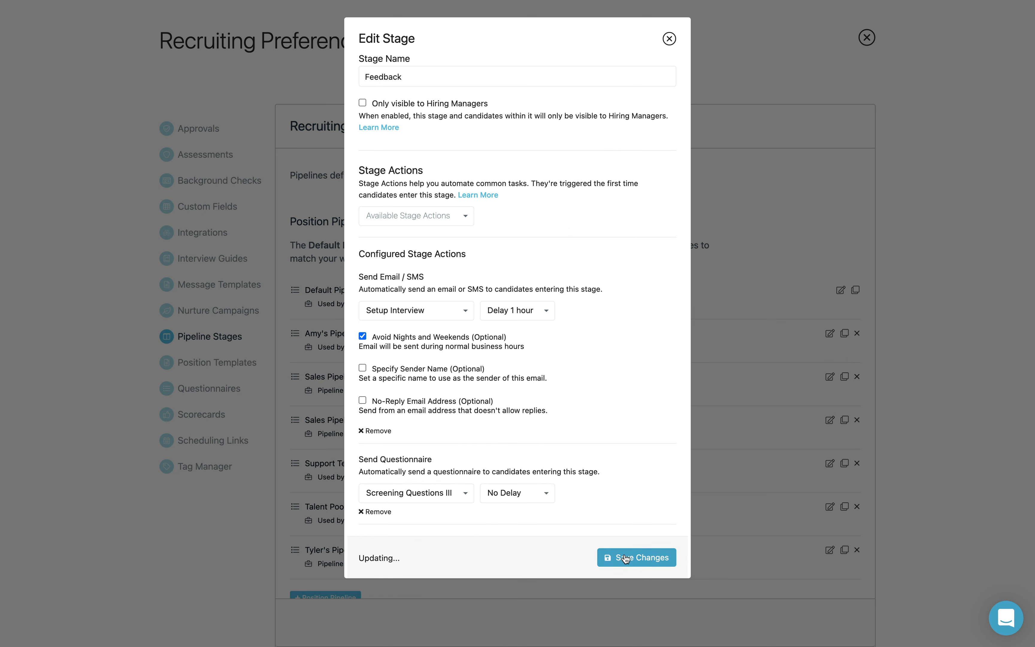
Step: Save the pipeline, then review the Leadership Style questionnaire's leader question branching and leadership-style question
{"action": "left_click", "coordinate": [634, 298]}
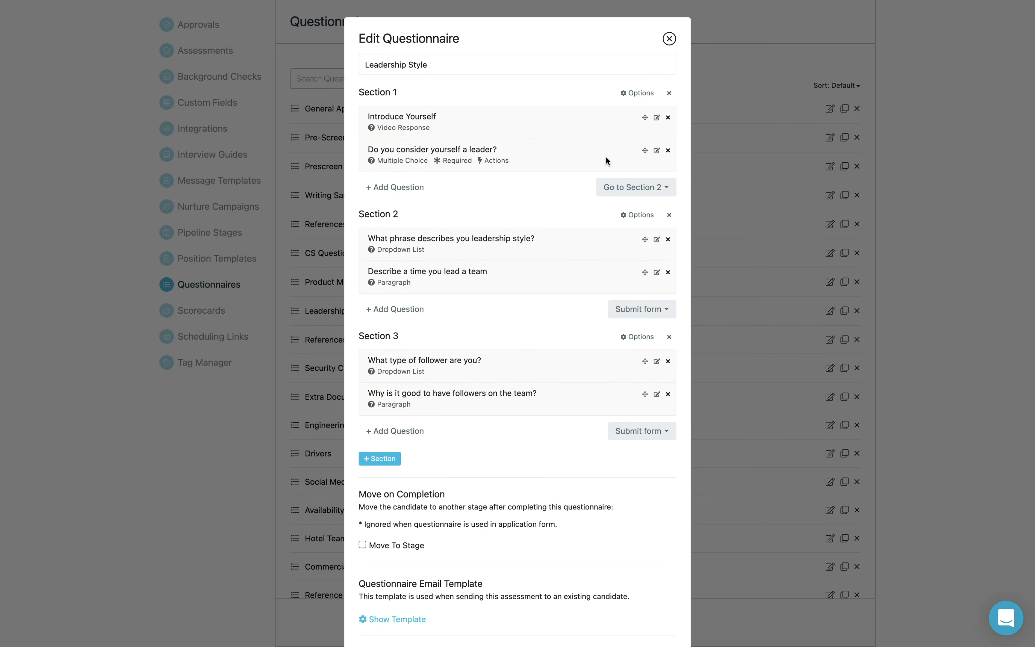
{"action": "left_click", "coordinate": [657, 151]}
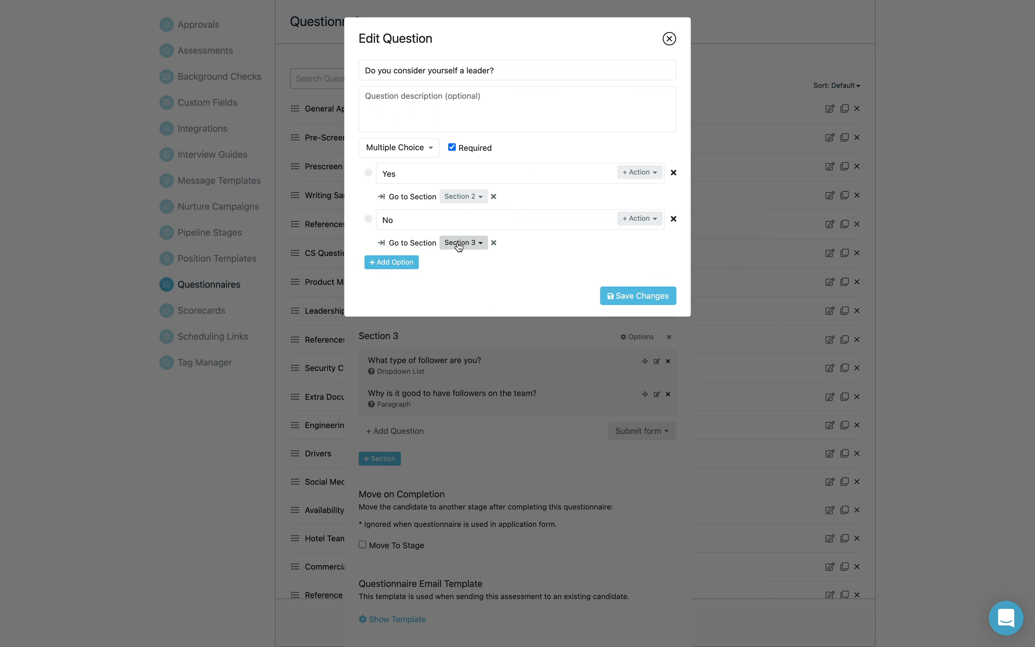
{"action": "left_click", "coordinate": [651, 295]}
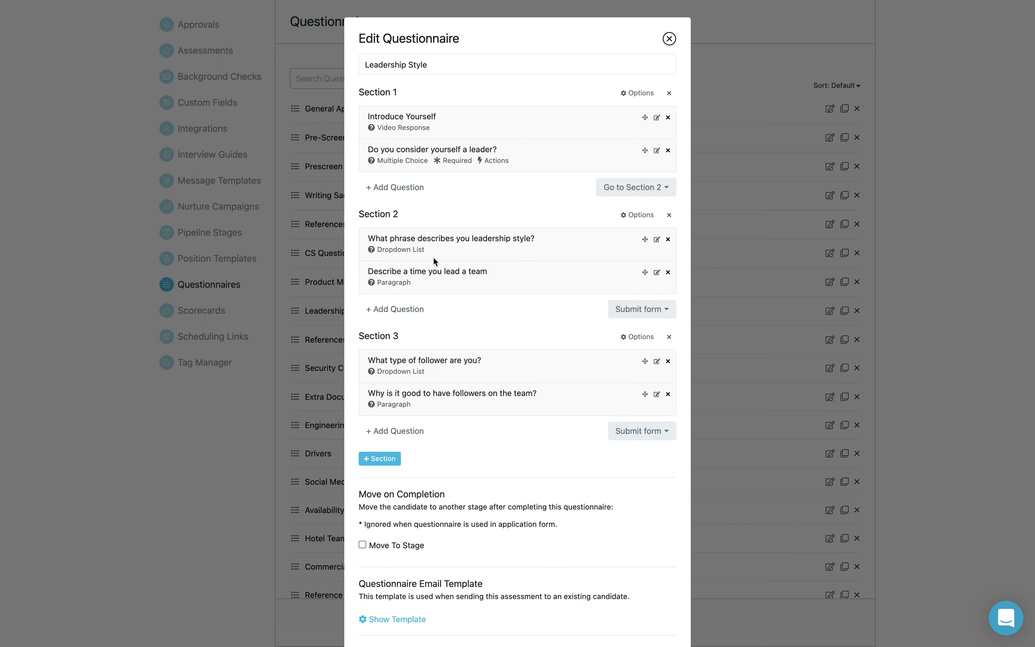
{"action": "left_click", "coordinate": [658, 241]}
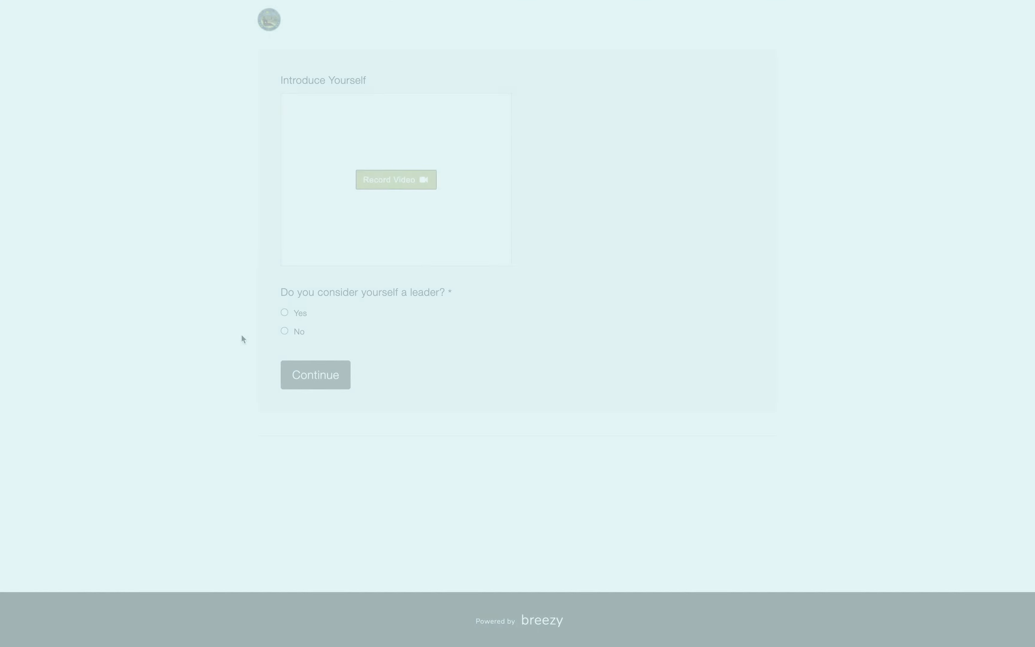
Step: On the candidate form, answer Yes, continue to Section 2 and show the leadership-style choices
{"action": "left_click", "coordinate": [284, 312]}
{"action": "left_click", "coordinate": [317, 377]}
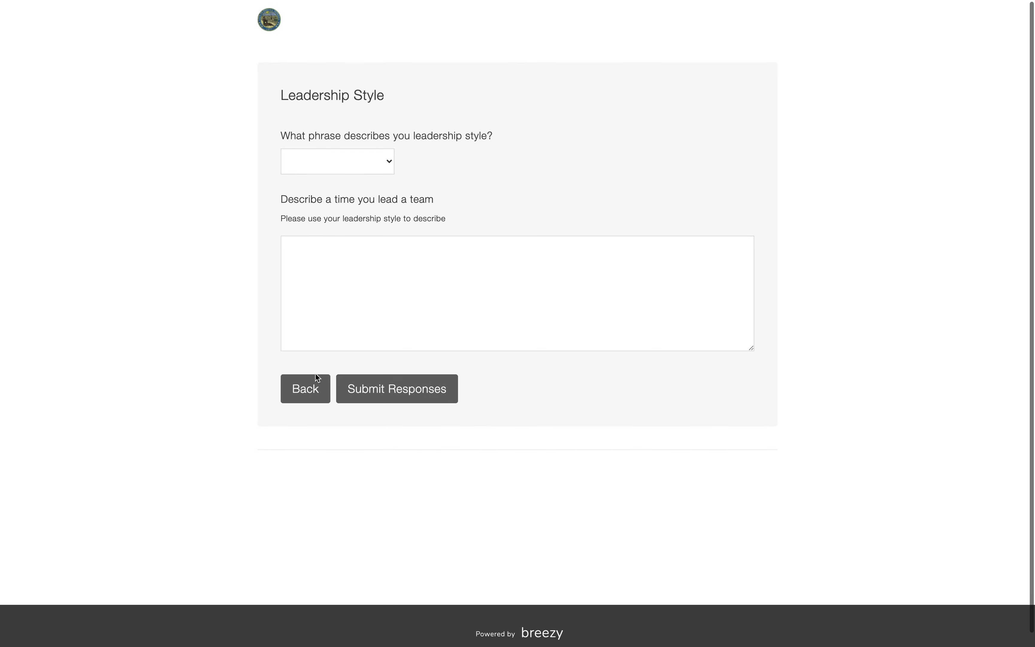
{"action": "left_click", "coordinate": [364, 165]}
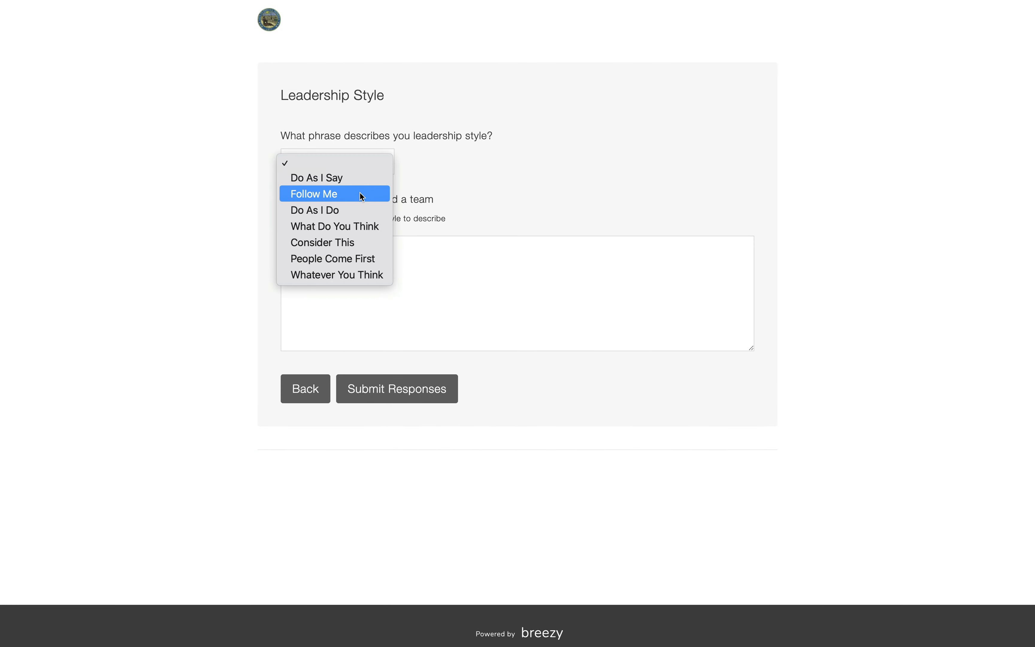